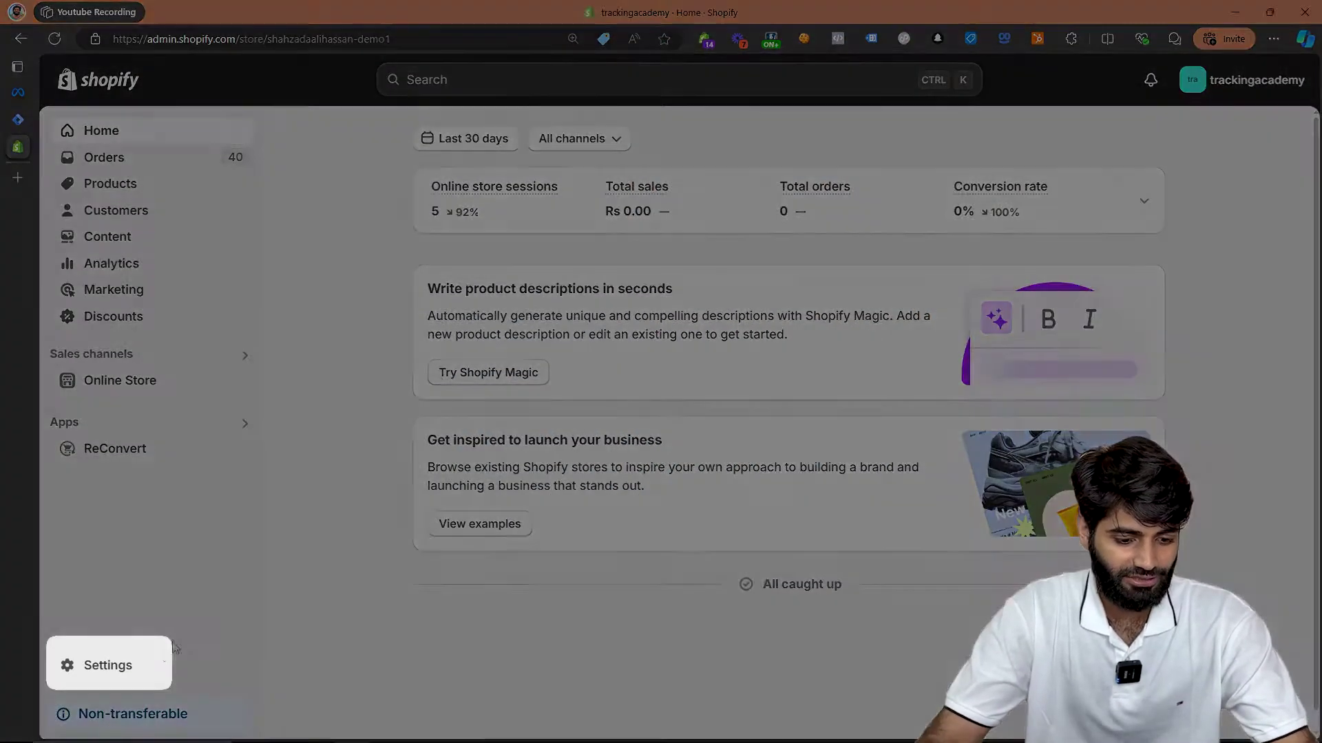
# Go to Settings > Customer events, where the connected ReConvert app pixel is listed.
pyautogui.click(128, 665)
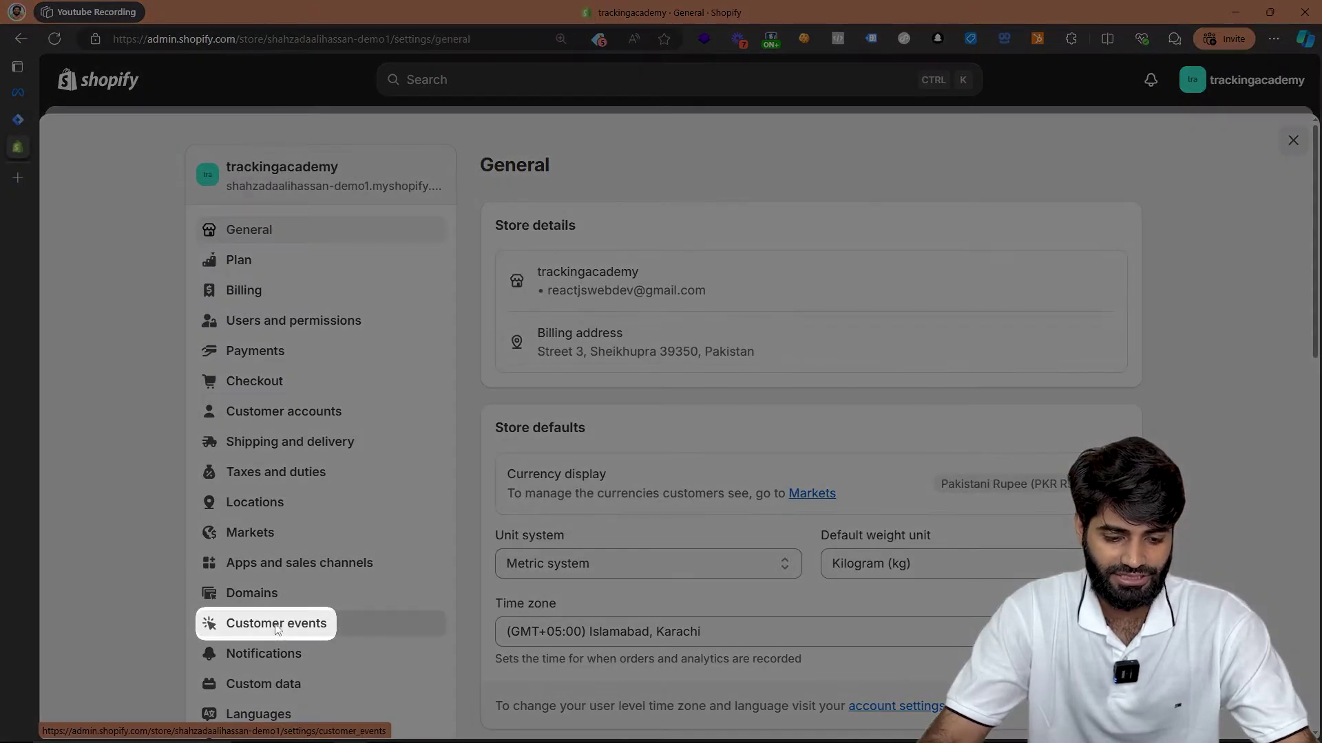
pyautogui.click(276, 627)
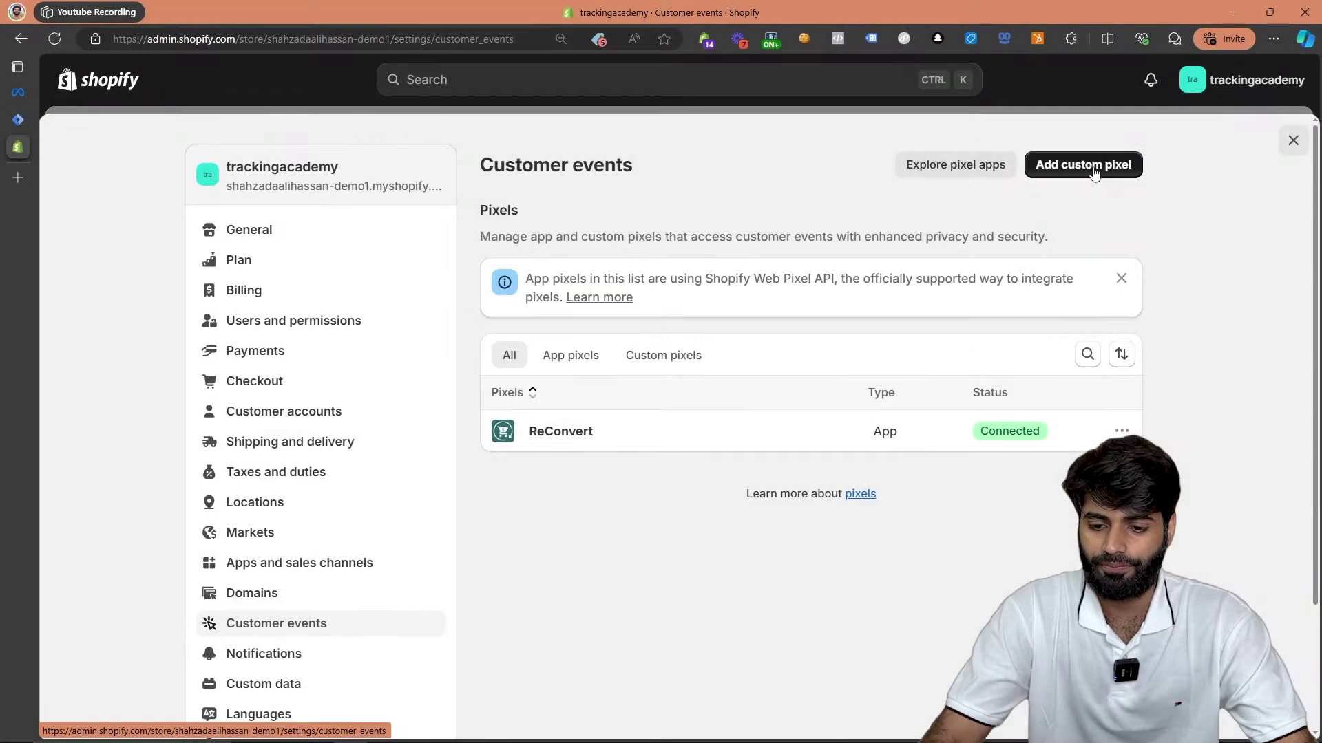
# Add a custom pixel named 'Meta PageView DataLayer'.
pyautogui.click(1083, 164)
pyautogui.click(815, 411)
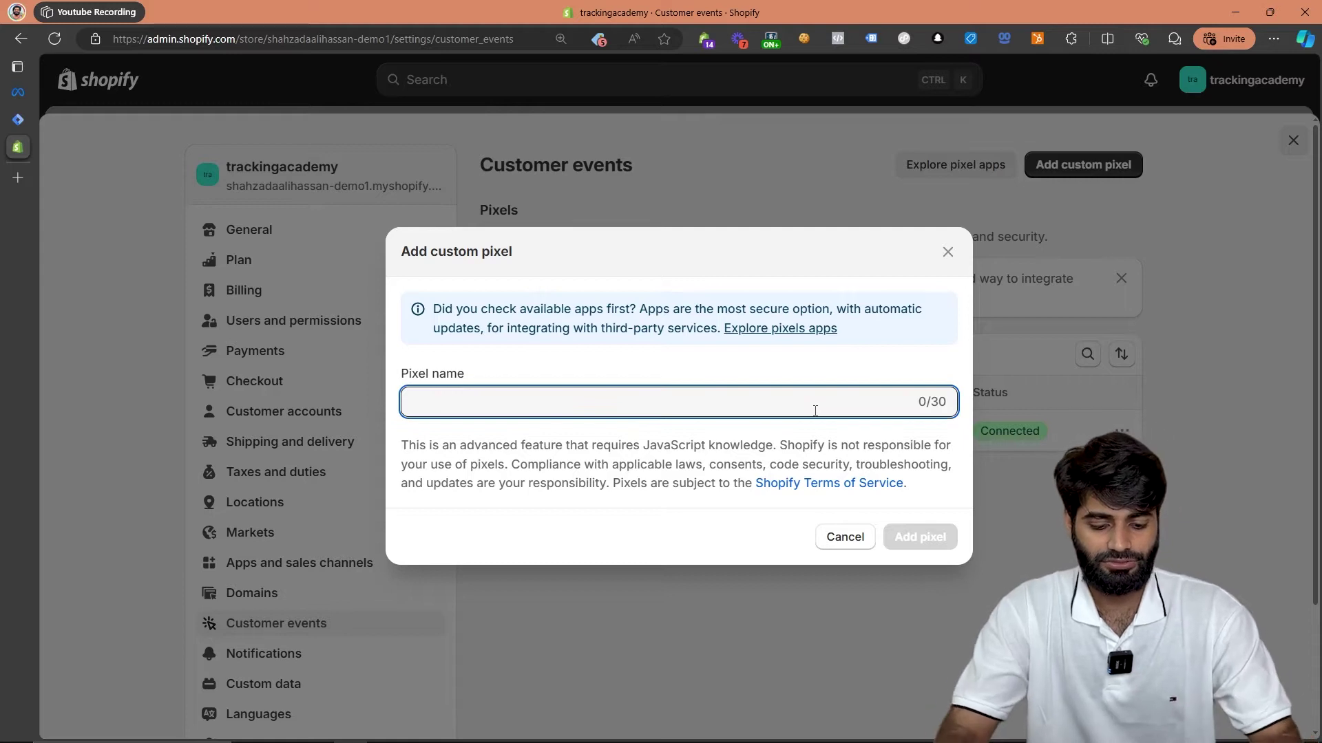
pyautogui.write('Meta PageView DataLayer')
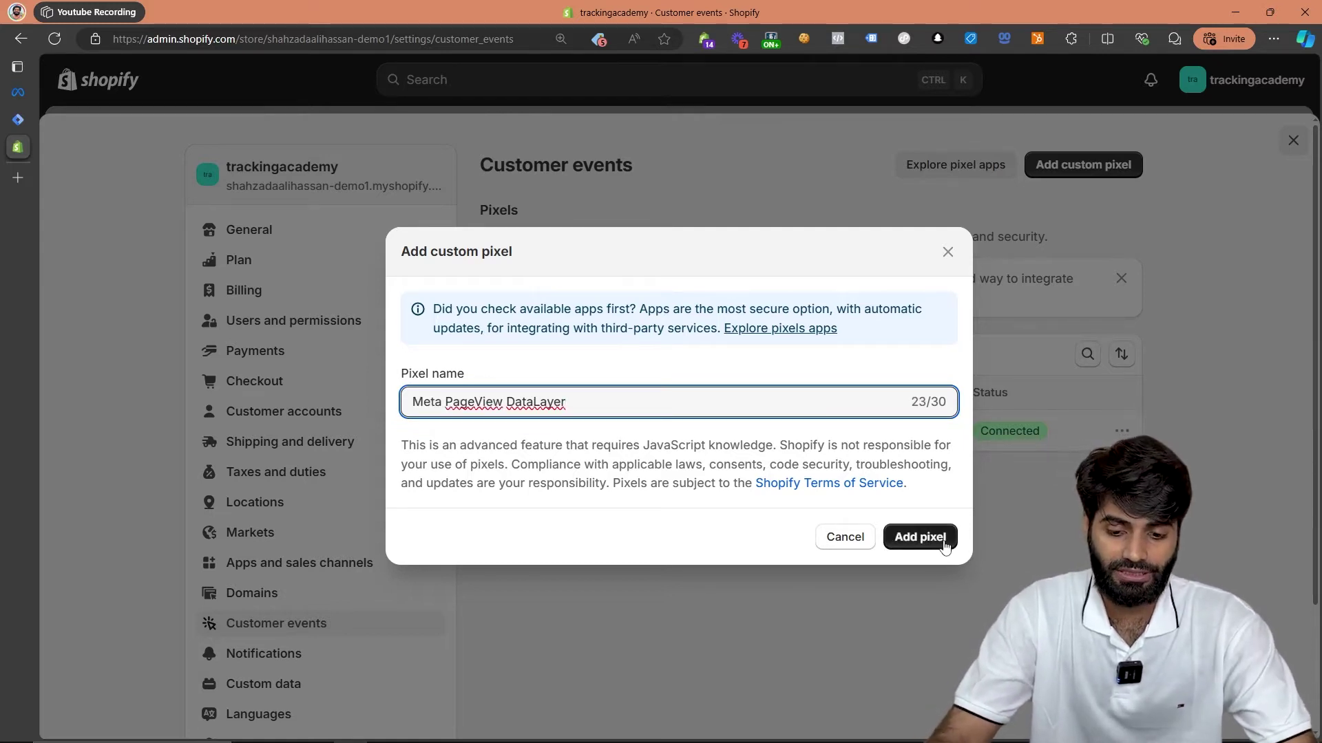
pyautogui.click(937, 540)
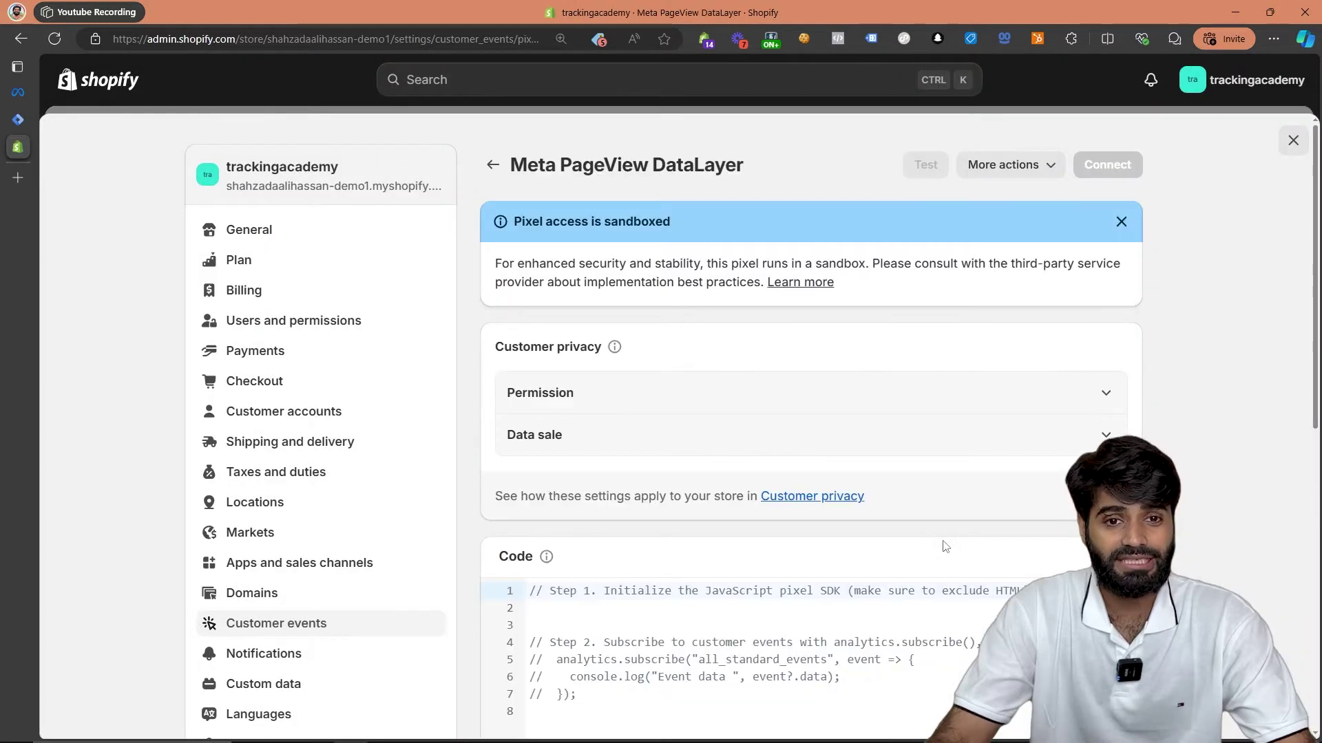
# Set the pixel's permission to Not required and data sale to does not qualify.
pyautogui.click(697, 393)
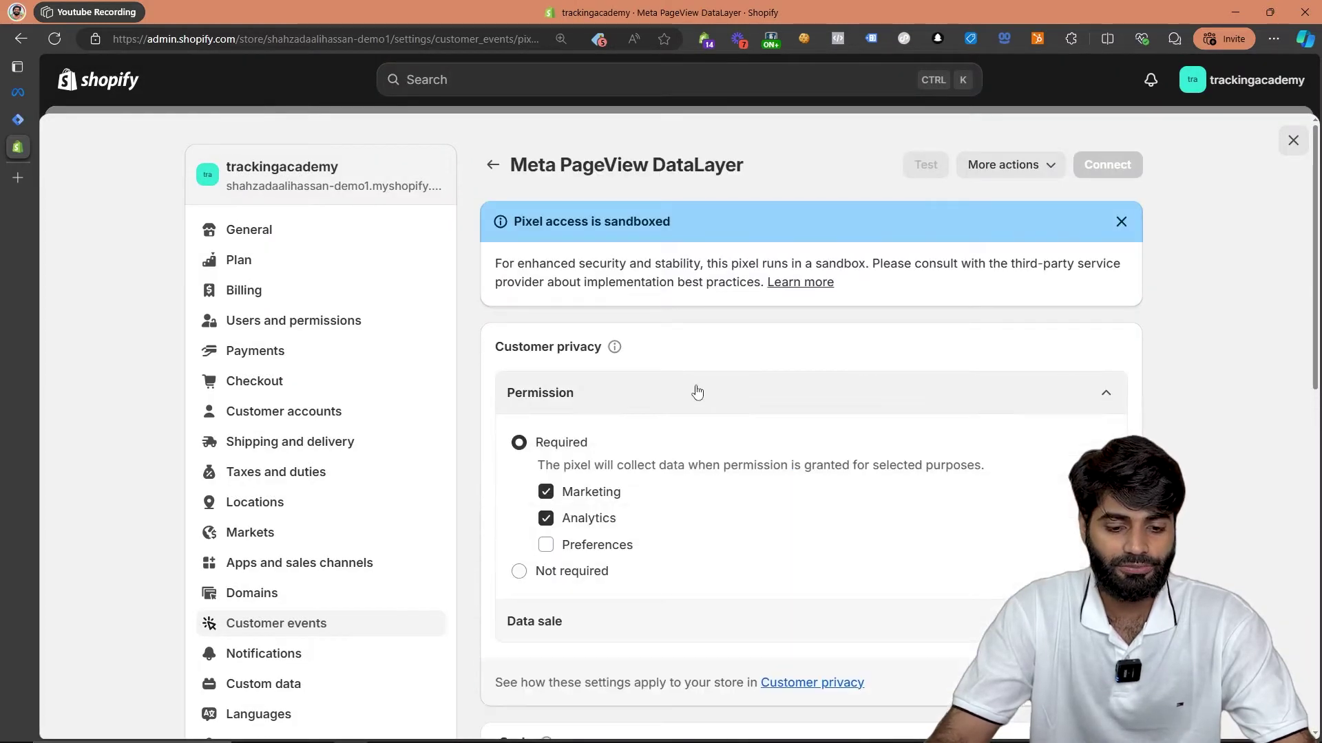
pyautogui.click(585, 572)
pyautogui.click(674, 547)
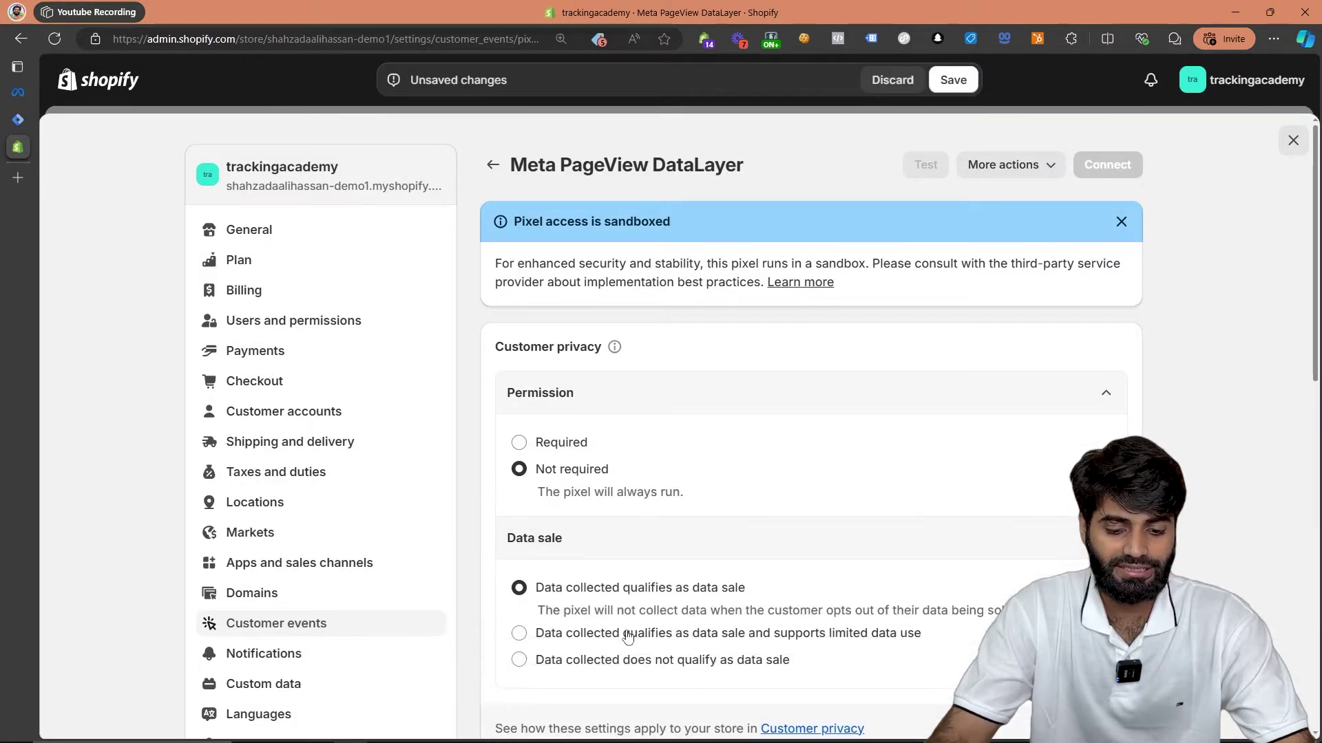
pyautogui.click(610, 654)
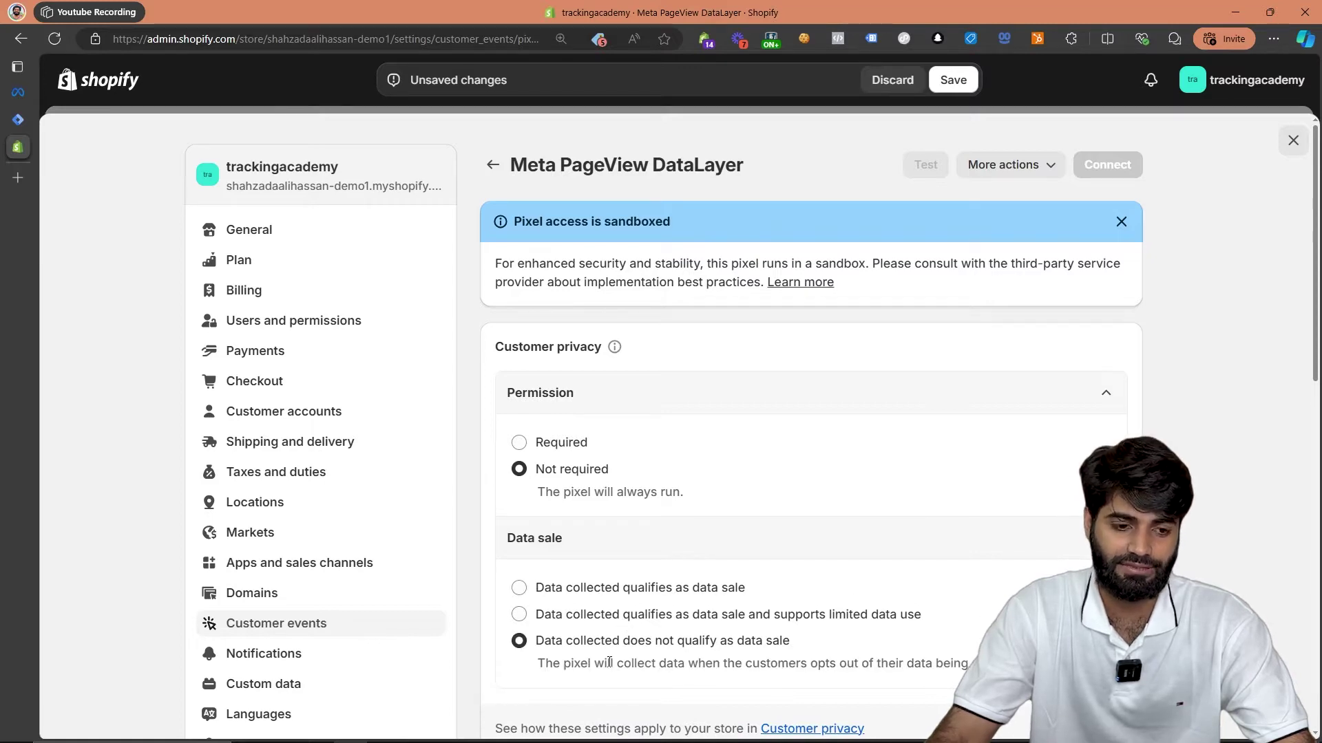
pyautogui.scroll(-9, 610, 662)
pyautogui.moveTo(687, 406); pyautogui.dragTo(529, 216)
pyautogui.click(629, 345)
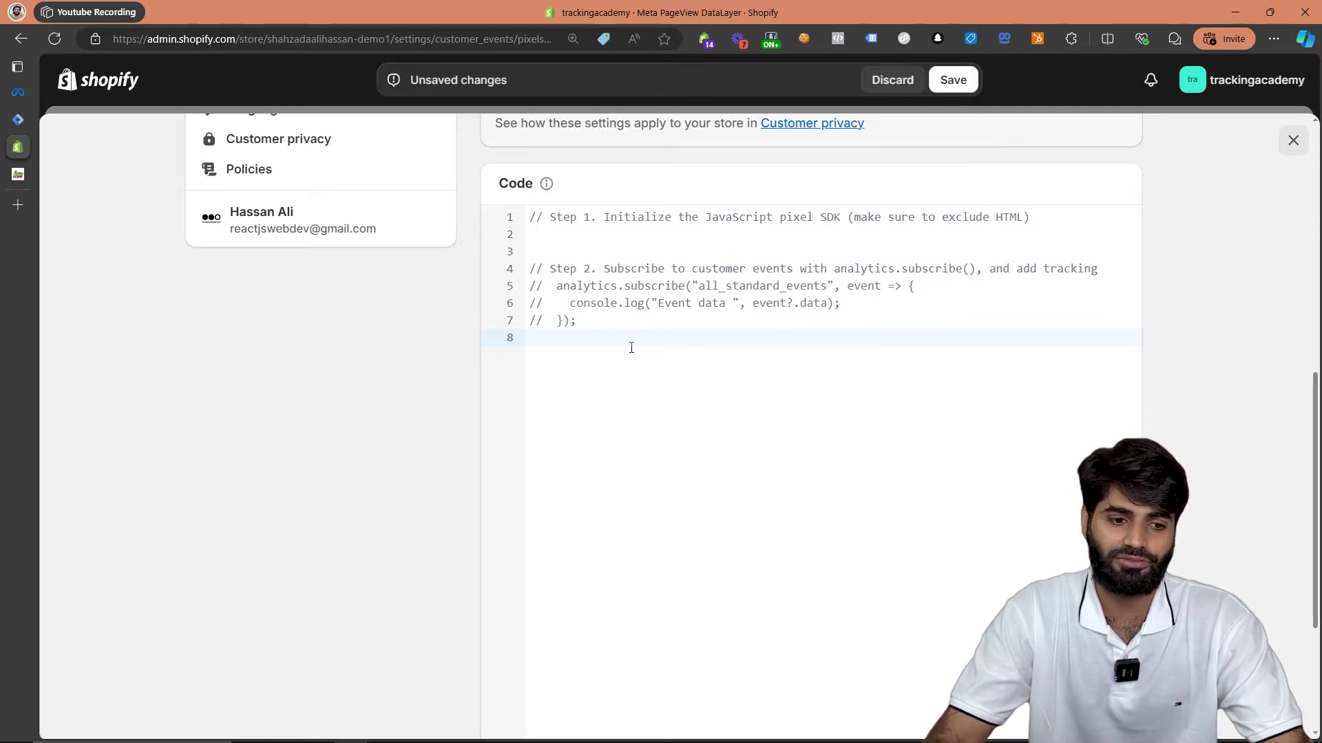
# Copy the Page View DataLayer code from the TrackingAcademy blog into the Shopify pixel editor.
pyautogui.click(18, 174)
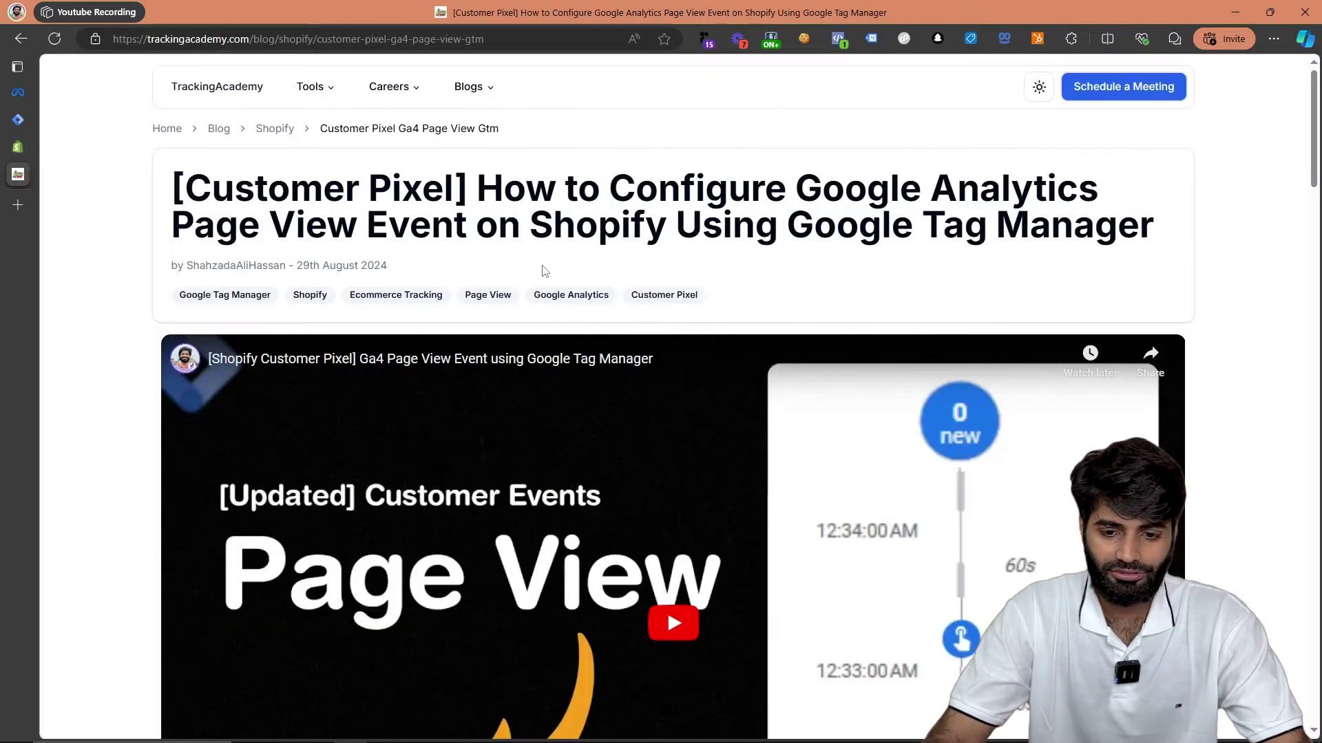
pyautogui.scroll(-15, 544, 271)
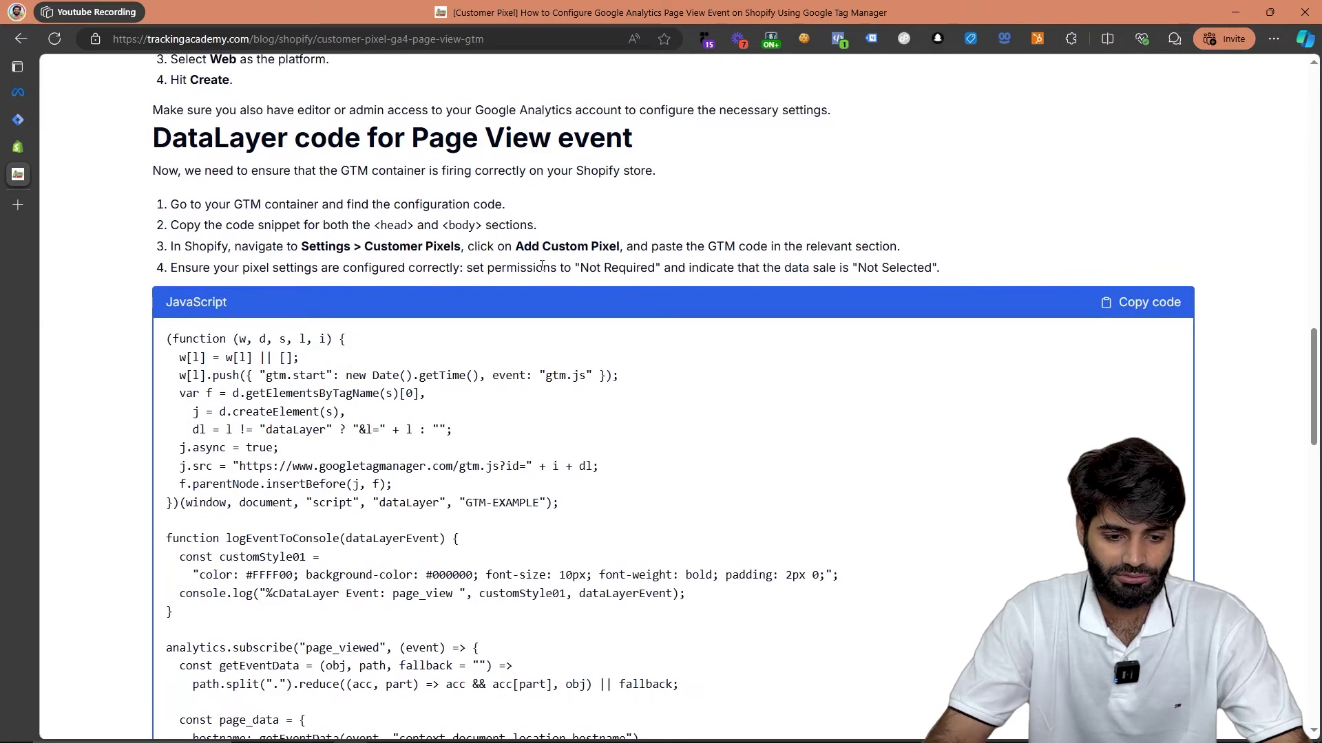
pyautogui.moveTo(171, 339); pyautogui.dragTo(585, 652)
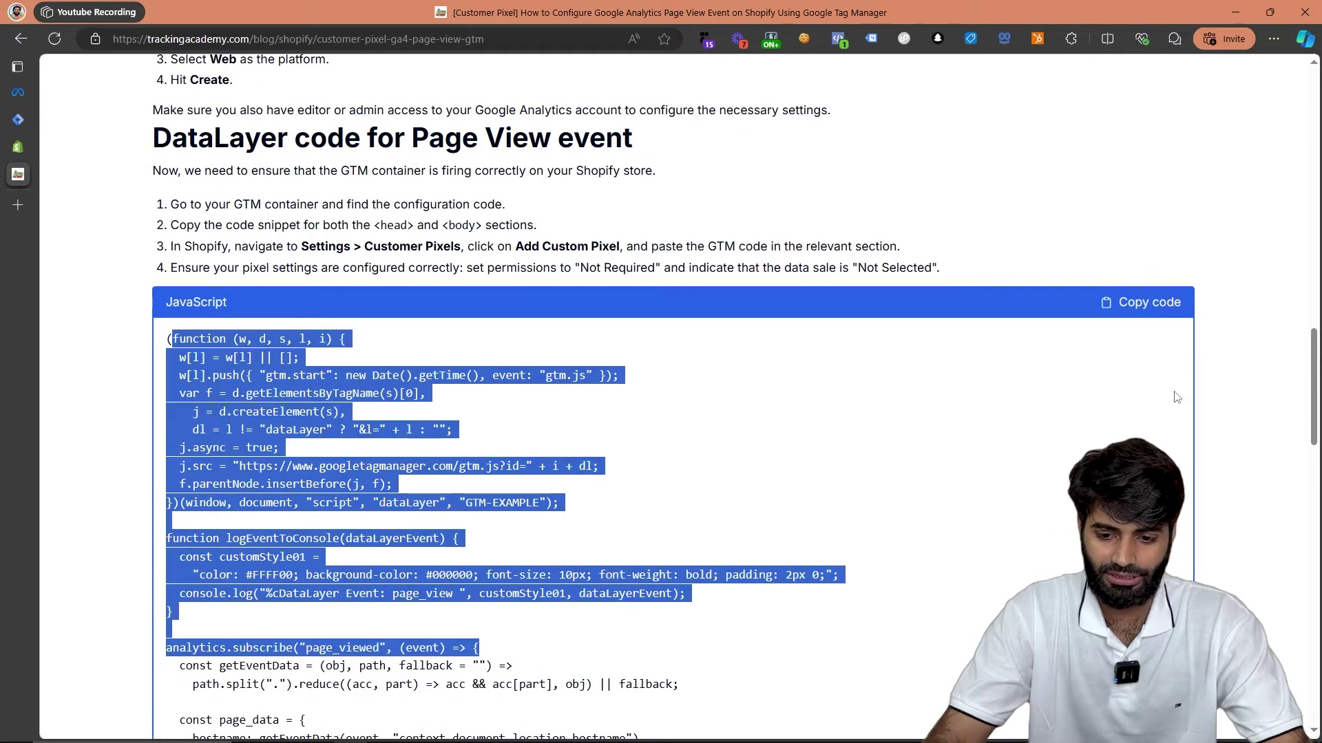
pyautogui.click(1141, 304)
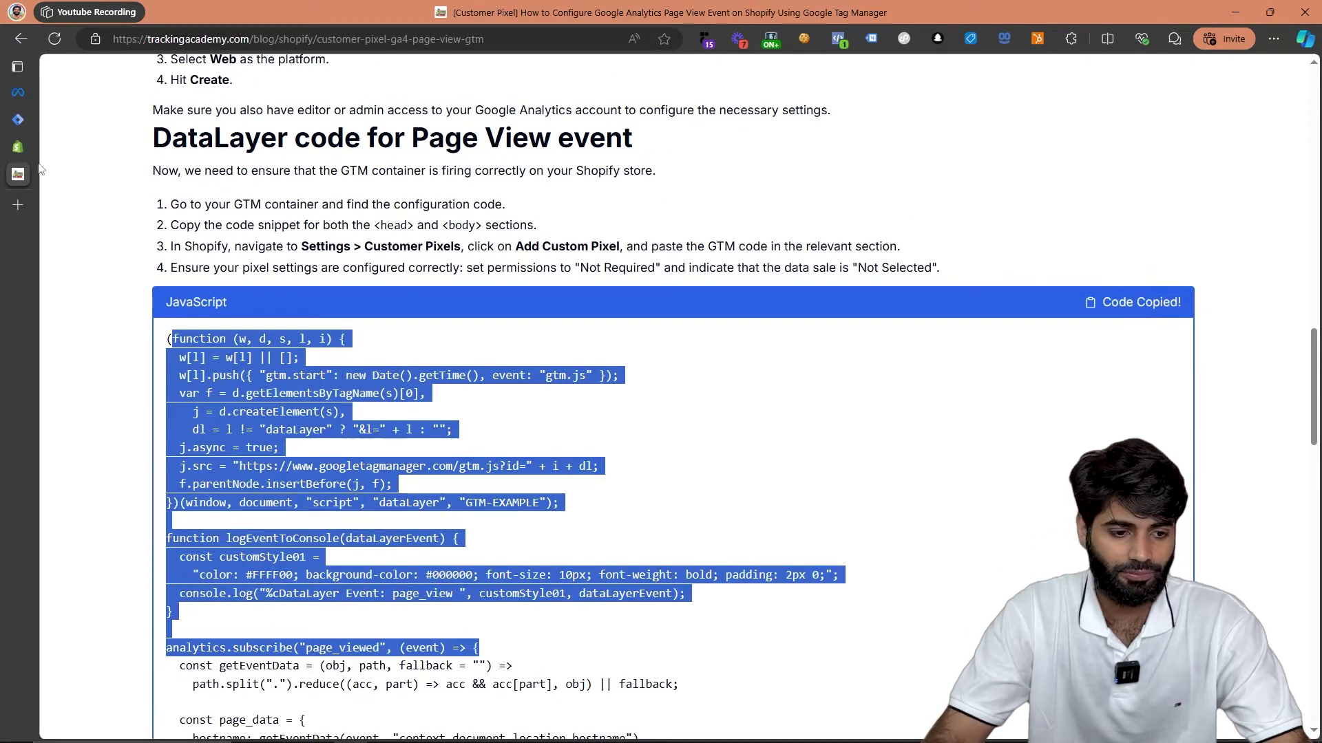
pyautogui.click(21, 147)
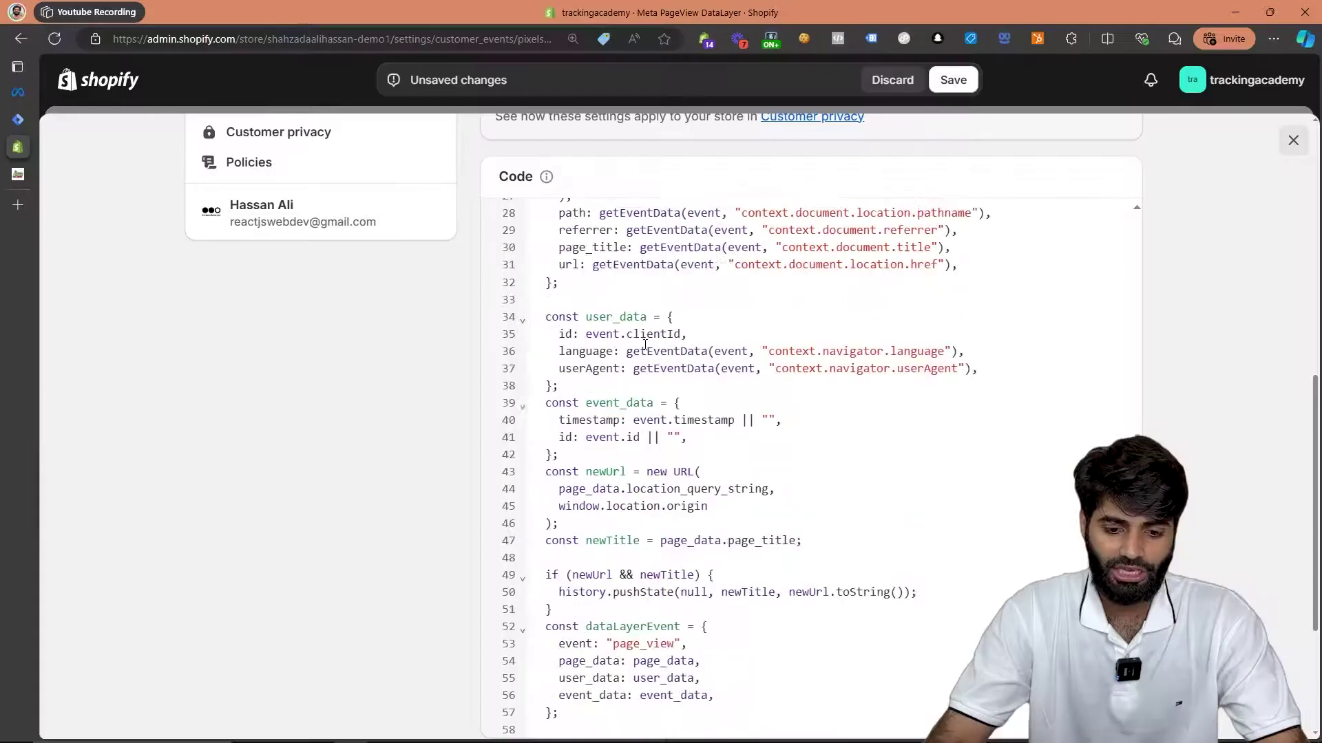
# Select the GTM-EXAMPLE placeholder ID on line 10 of the pasted Tag Manager loader code.
pyautogui.scroll(7, 645, 344)
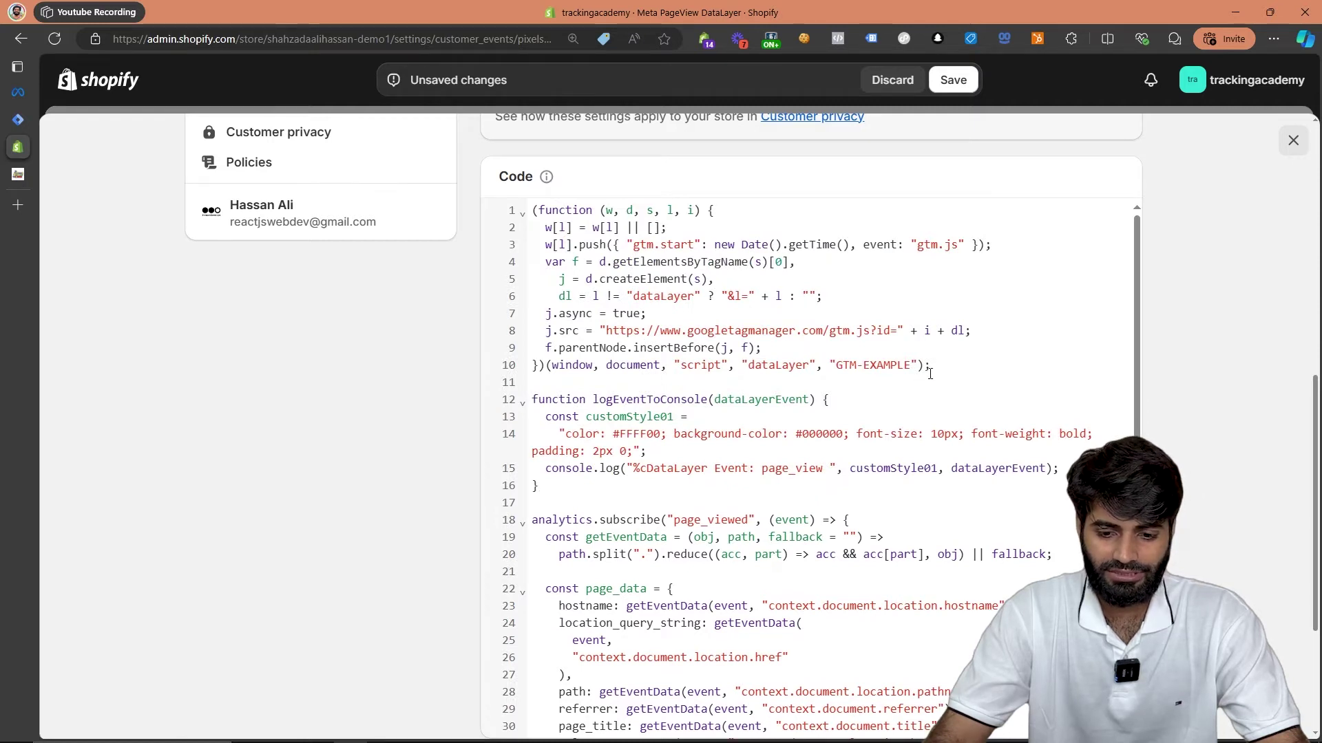
pyautogui.moveTo(931, 365); pyautogui.dragTo(473, 215)
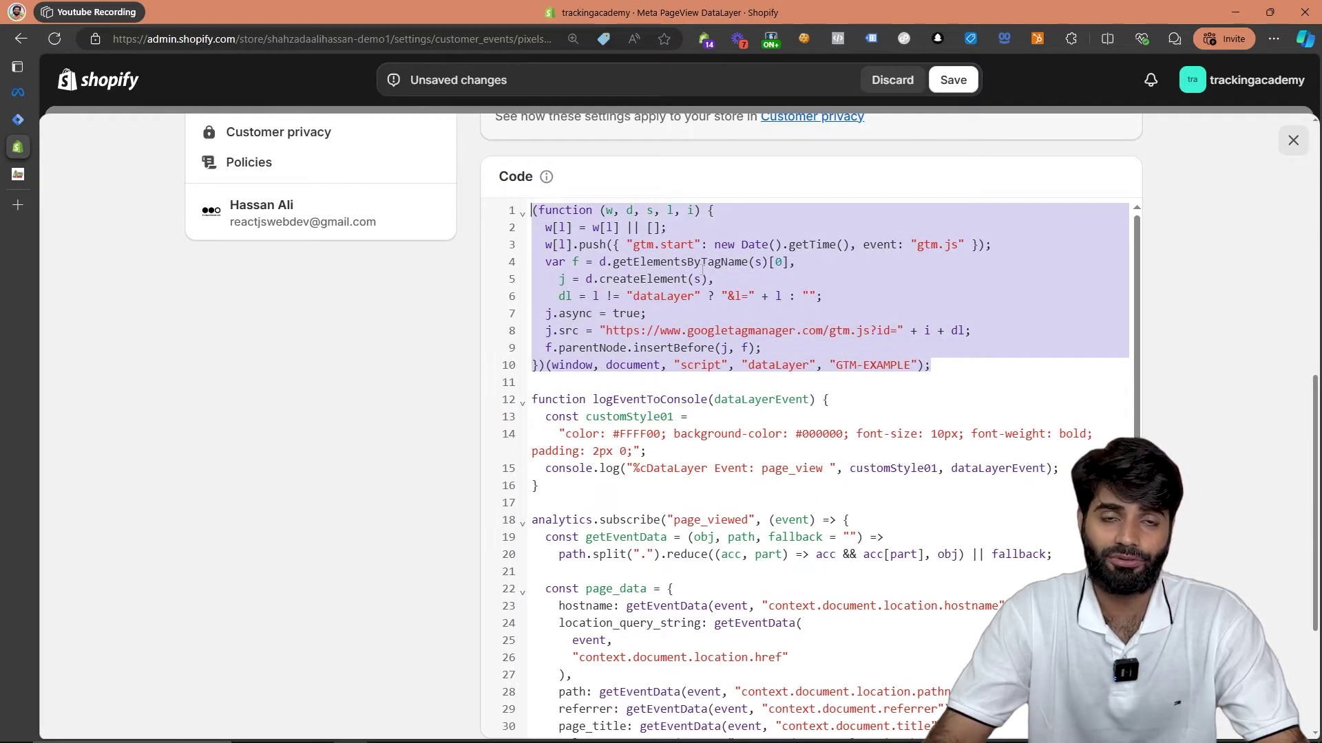
pyautogui.moveTo(835, 364); pyautogui.dragTo(907, 361)
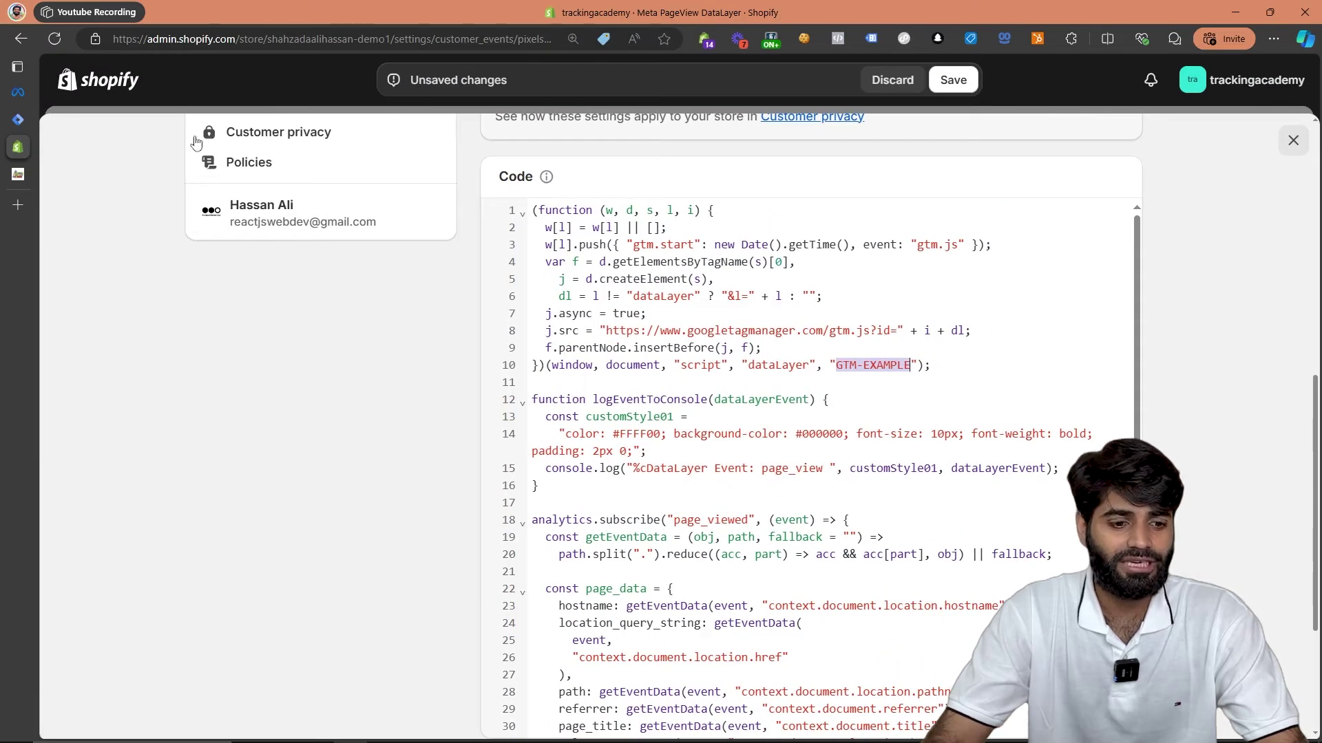
# Copy container ID GTM-PQ5J2WZP from Google Tag Manager's install code dialog.
pyautogui.click(18, 119)
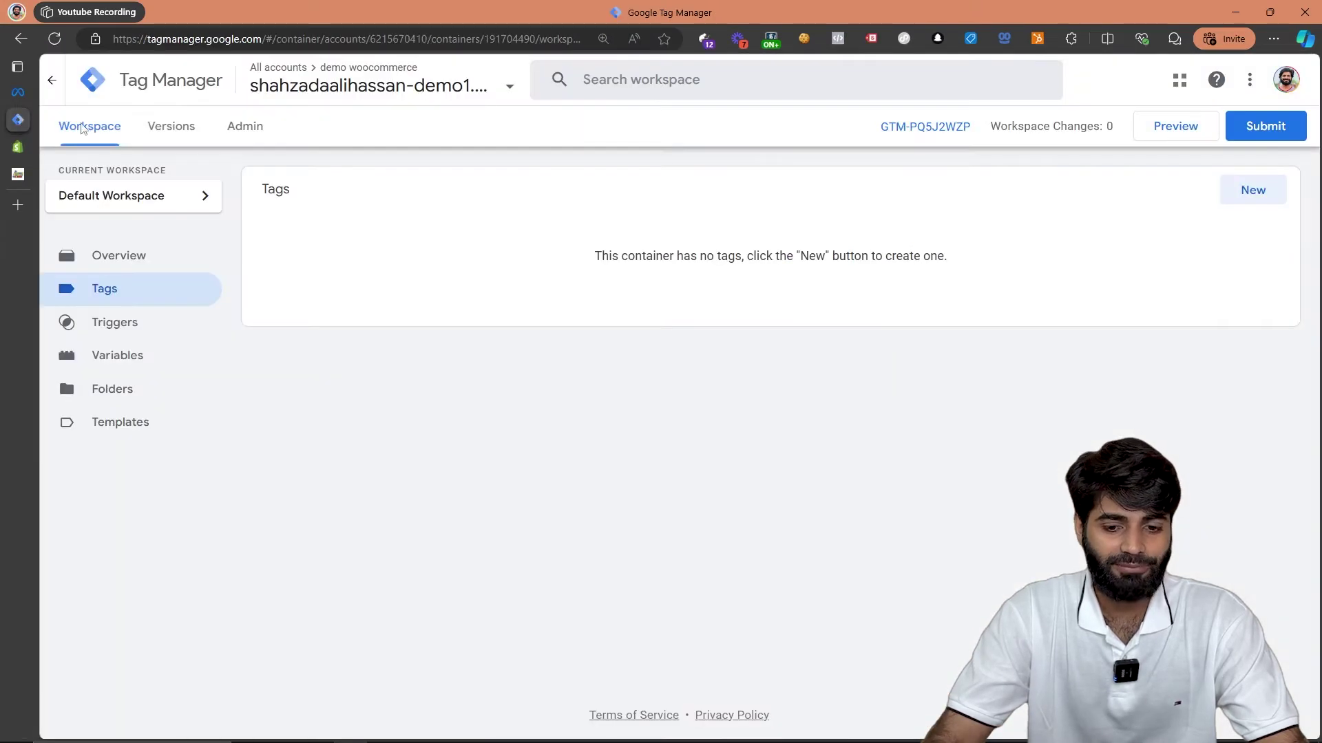
pyautogui.click(924, 130)
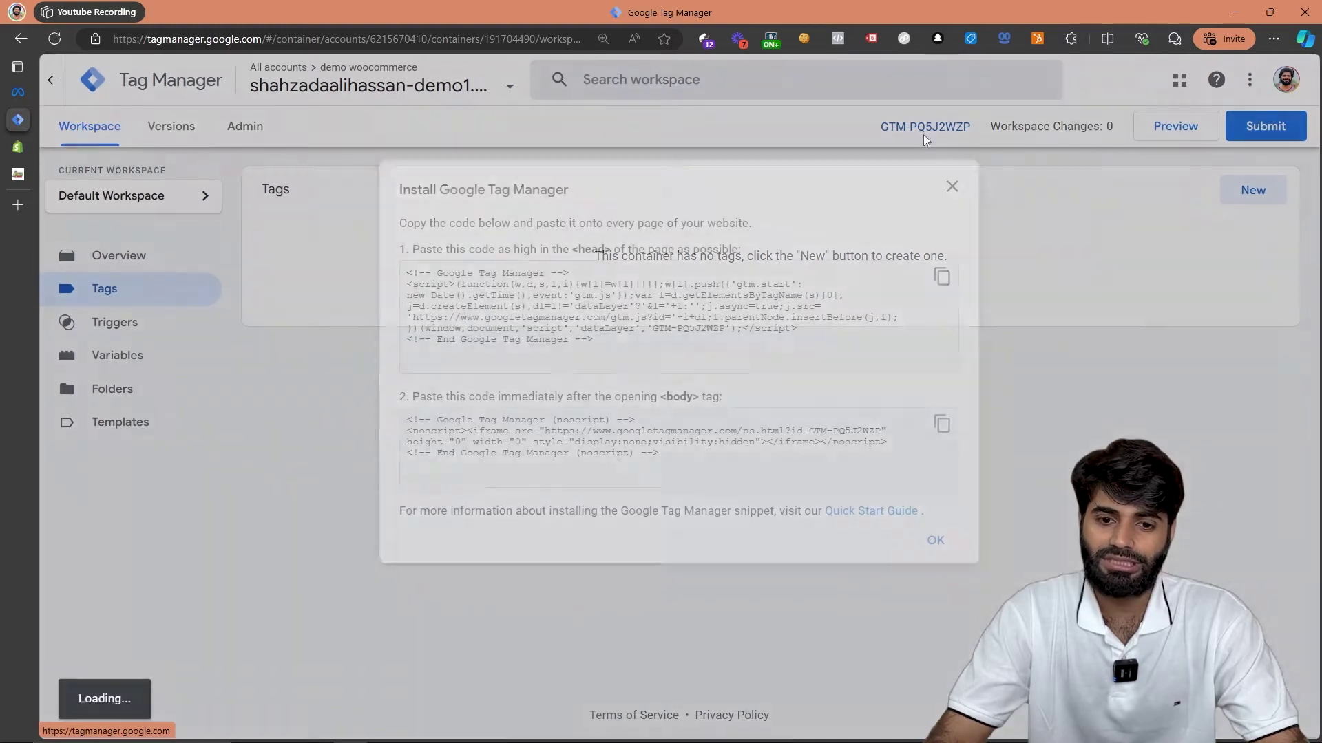
pyautogui.moveTo(655, 329); pyautogui.dragTo(722, 333)
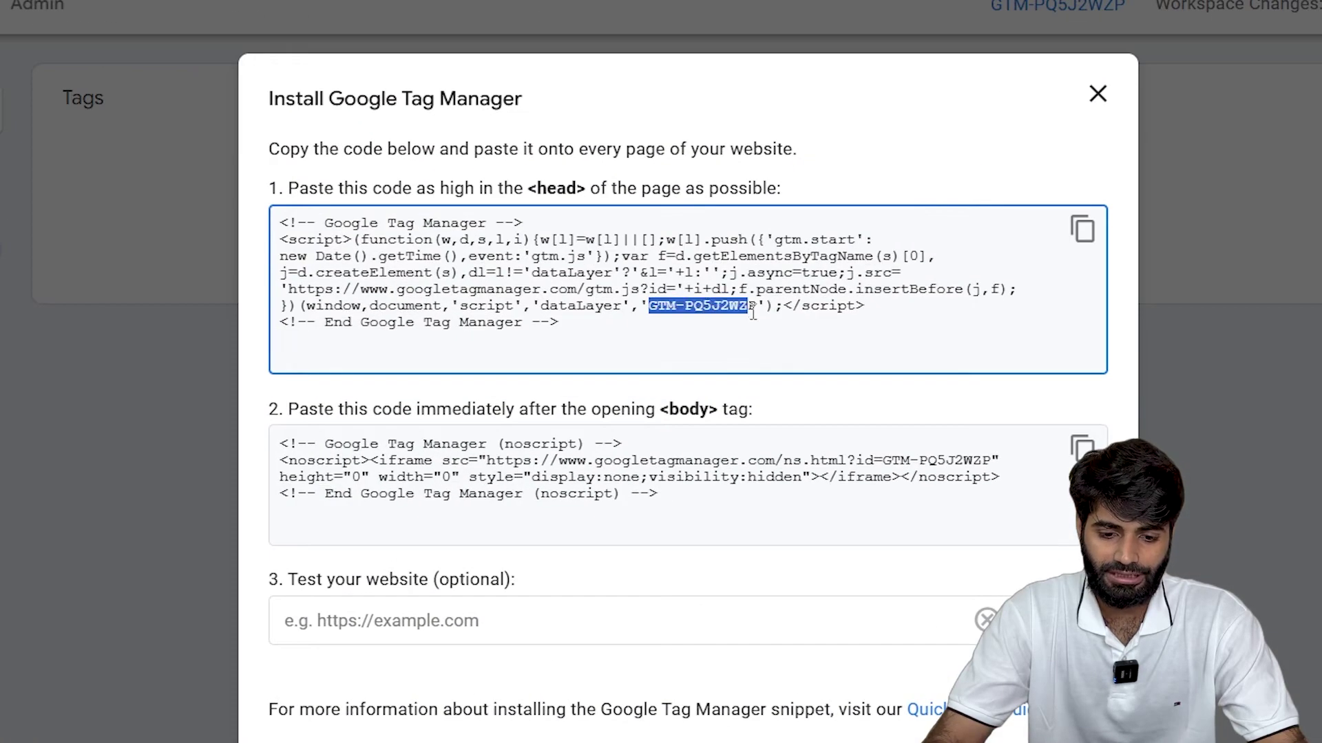
pyautogui.rightClick(741, 310)
pyautogui.click(771, 329)
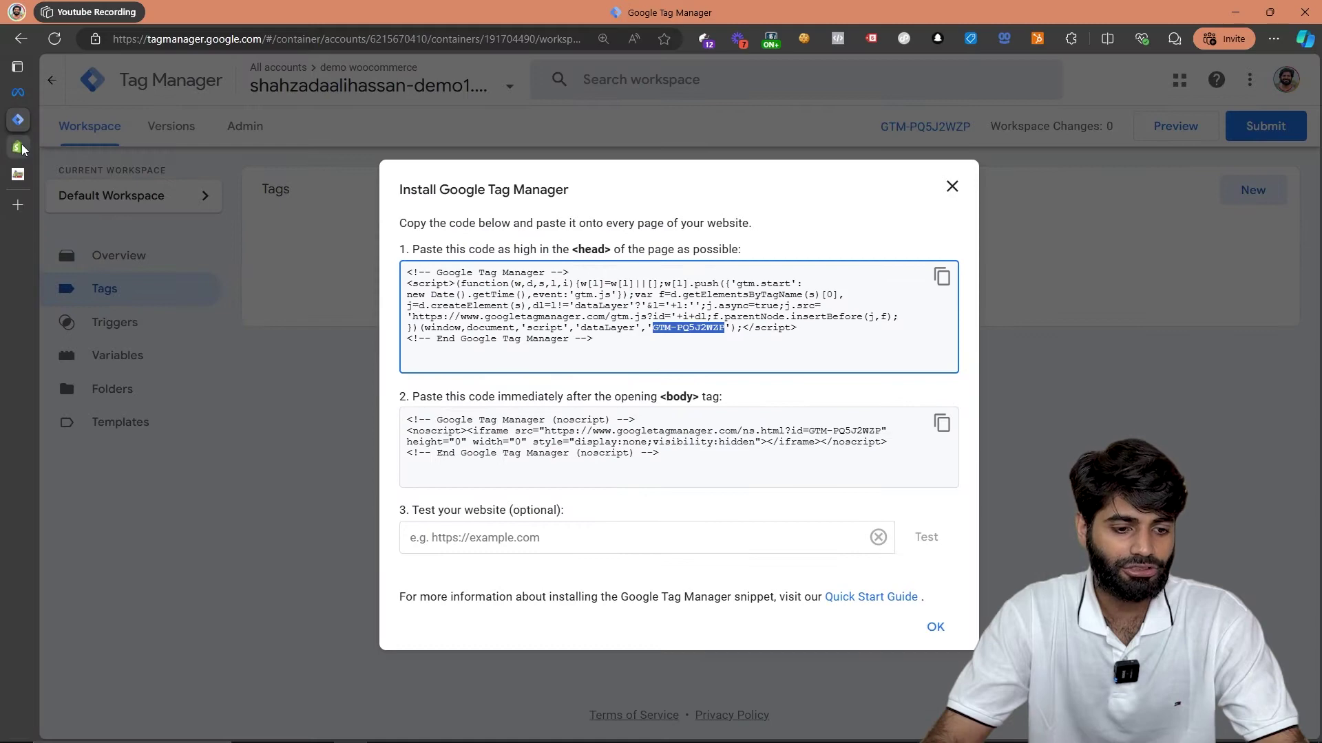
# Replace GTM-EXAMPLE with GTM-PQ5J2WZP in the pixel code and save the pixel.
pyautogui.click(18, 148)
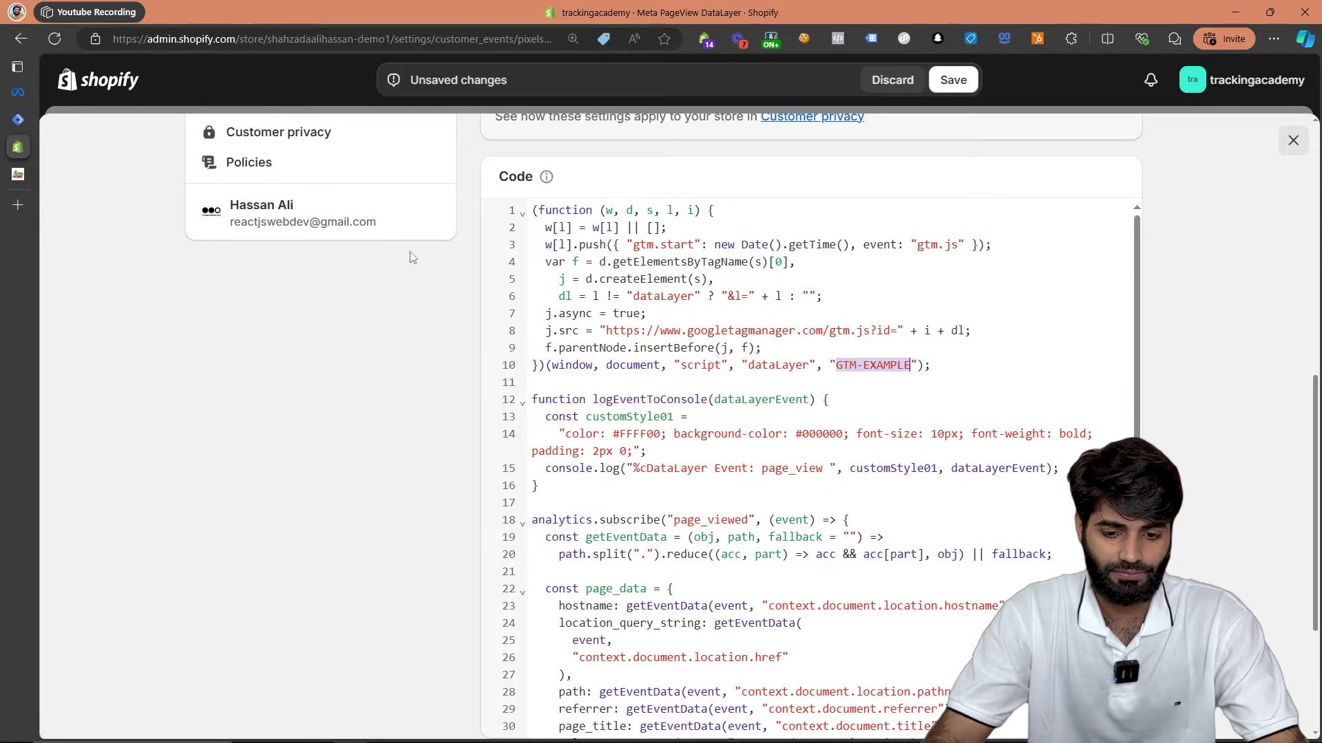
pyautogui.rightClick(839, 358)
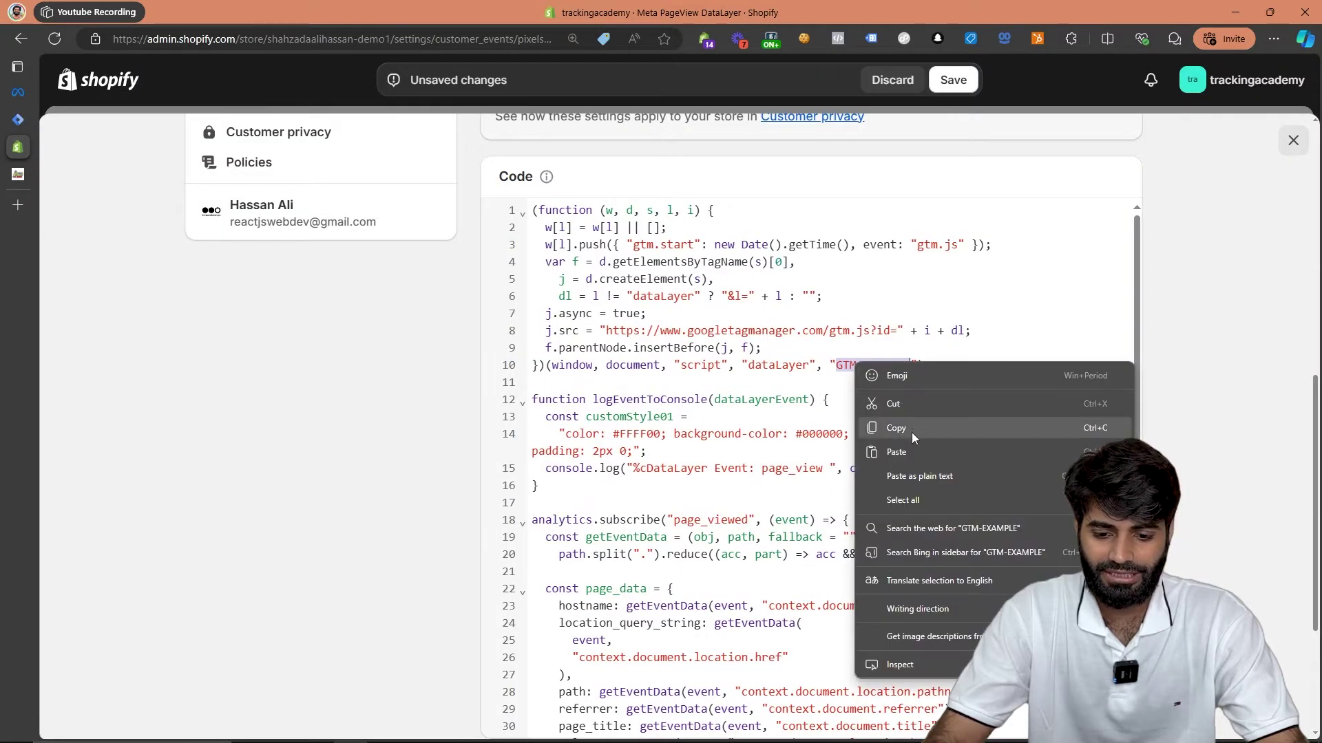
pyautogui.click(918, 452)
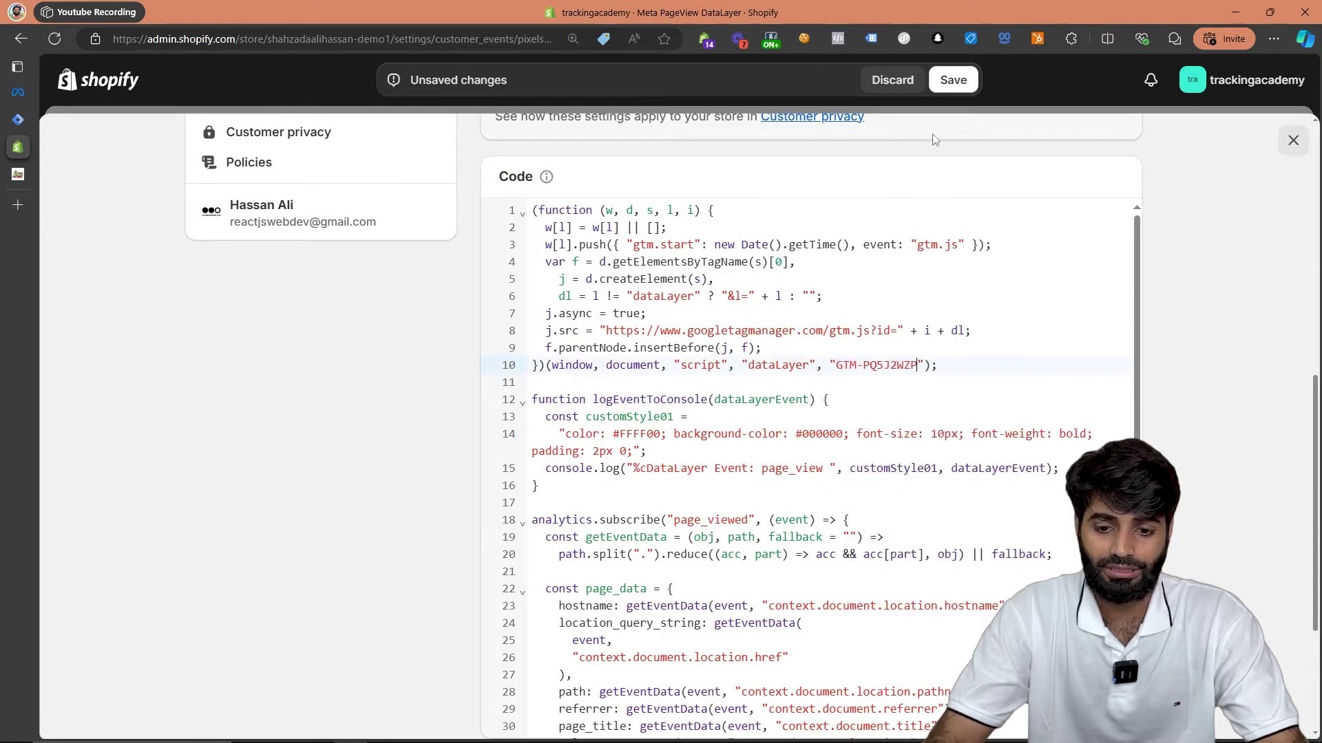
pyautogui.click(951, 82)
# Connect the Meta PageView DataLayer pixel to the store.
pyautogui.scroll(9, 1180, 333)
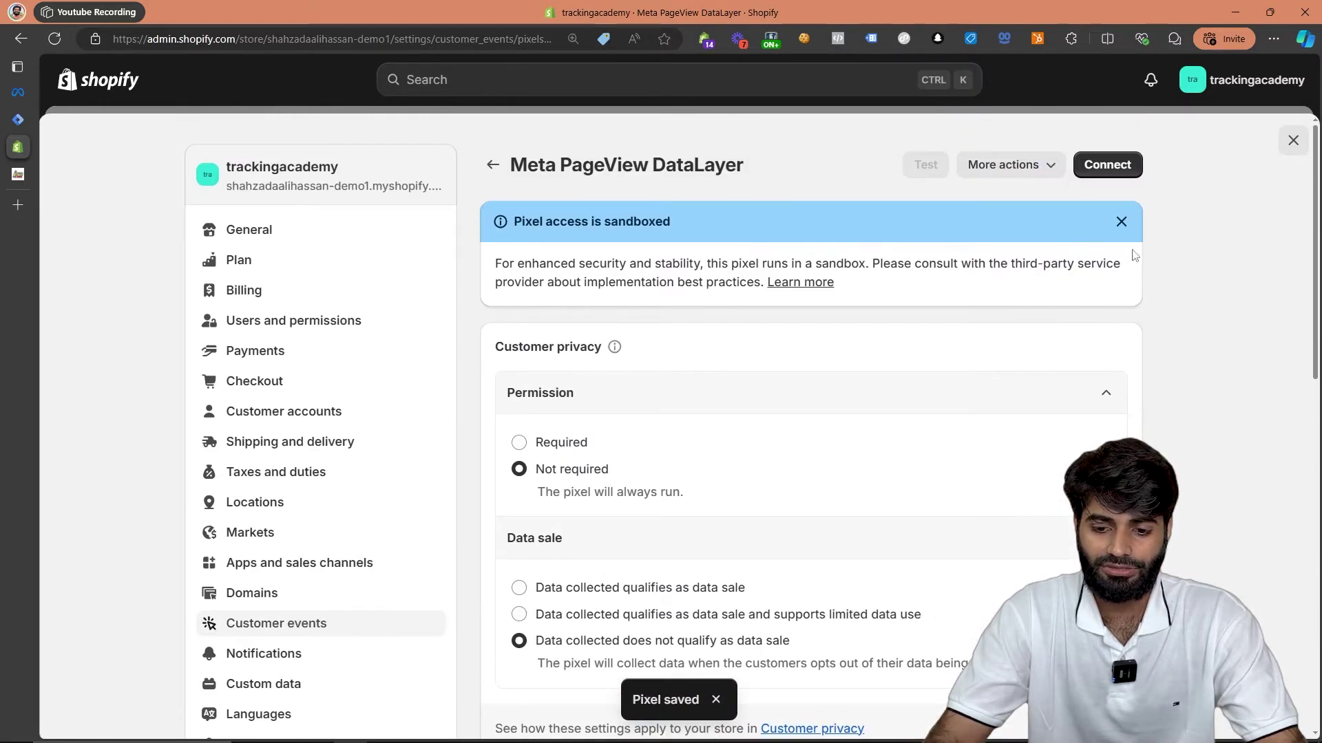
pyautogui.click(1093, 166)
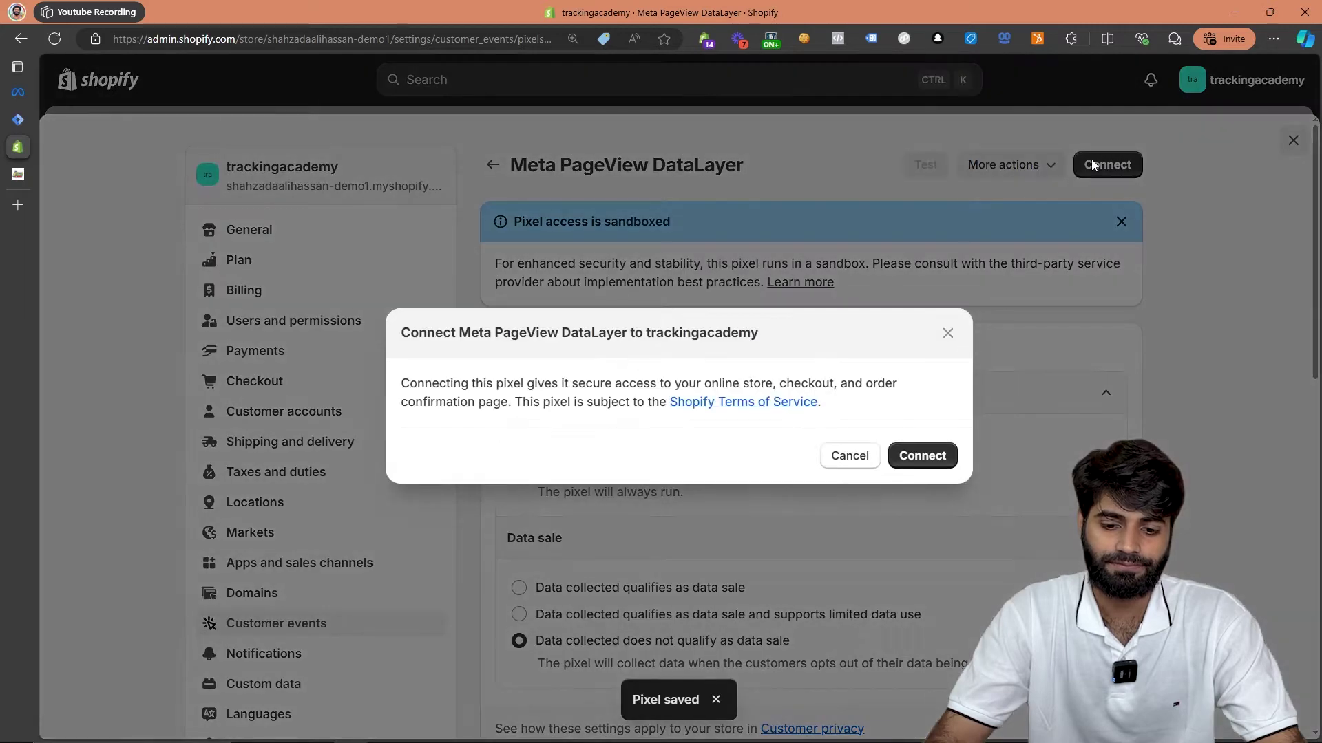
pyautogui.click(931, 456)
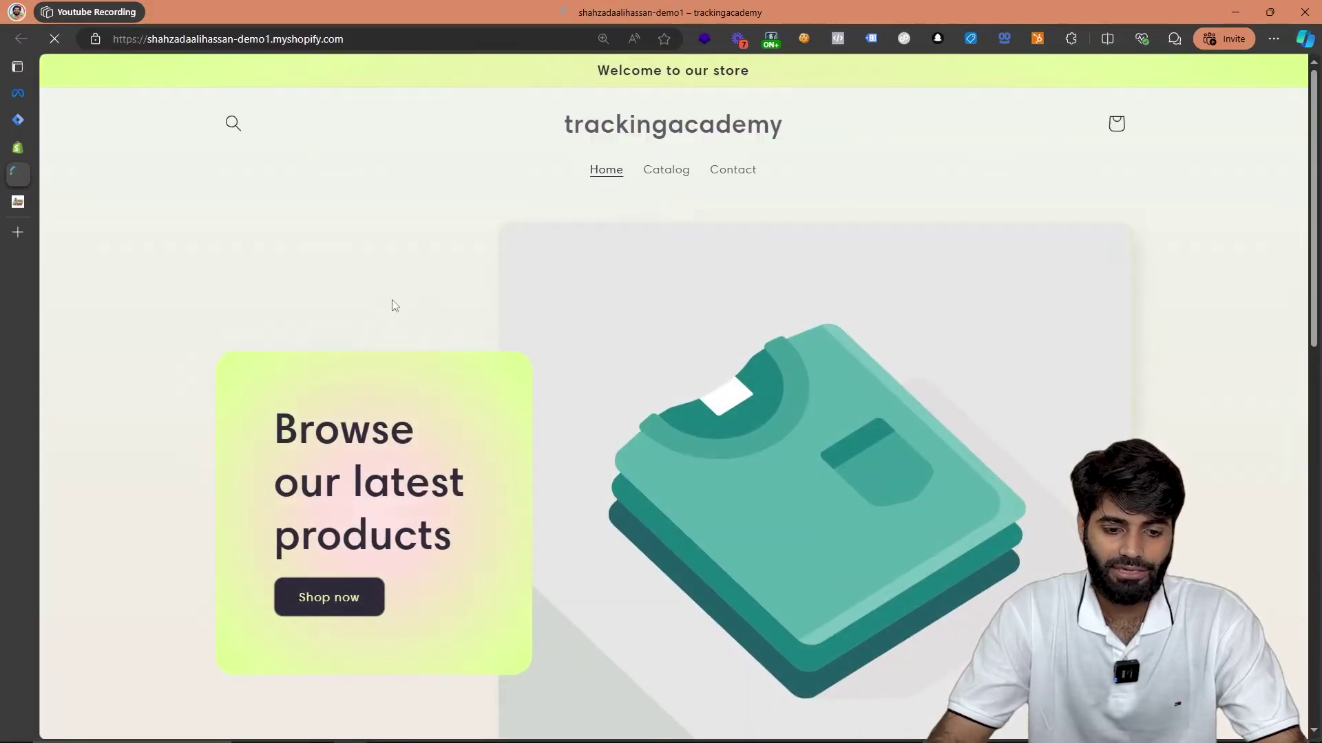
# In the storefront console, expand page_view's page_data and user_data, then confirm GTM-PQ5J2WZP in Tag Assistant.
pyautogui.rightClick(389, 301)
pyautogui.click(498, 713)
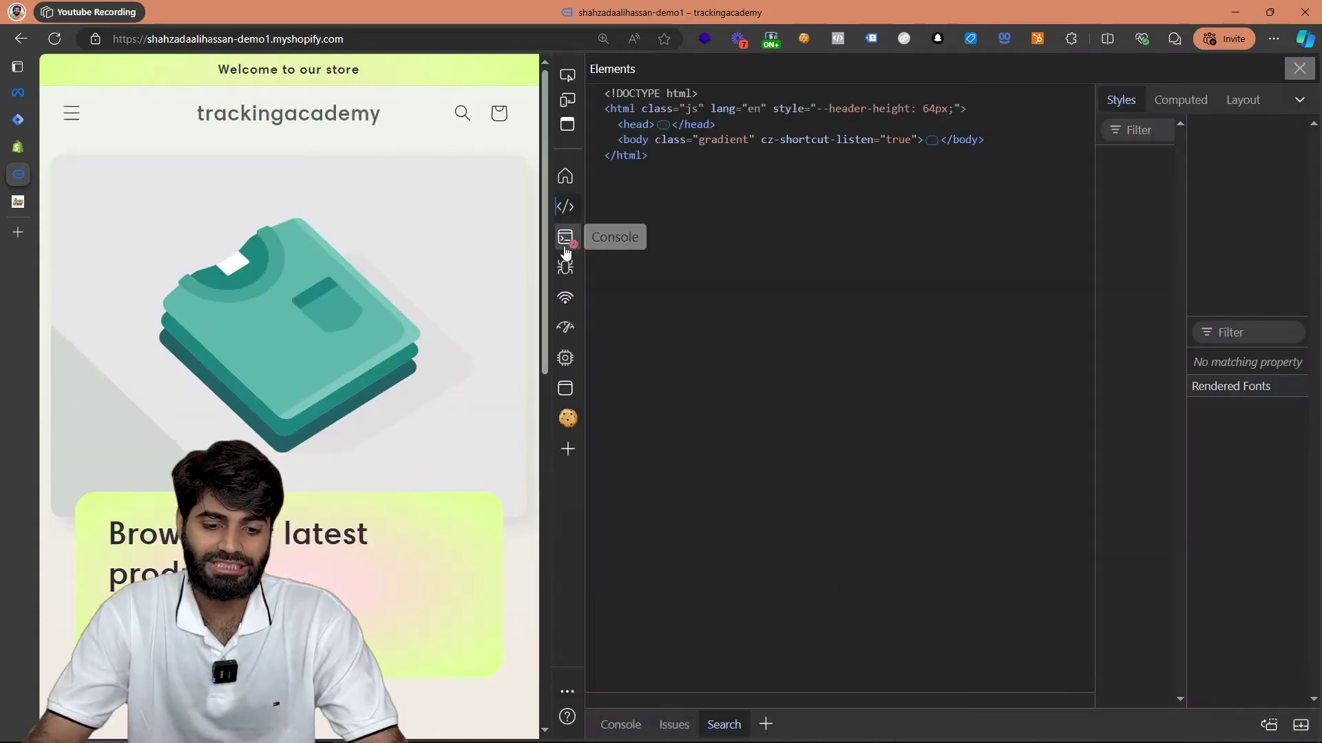
pyautogui.click(565, 248)
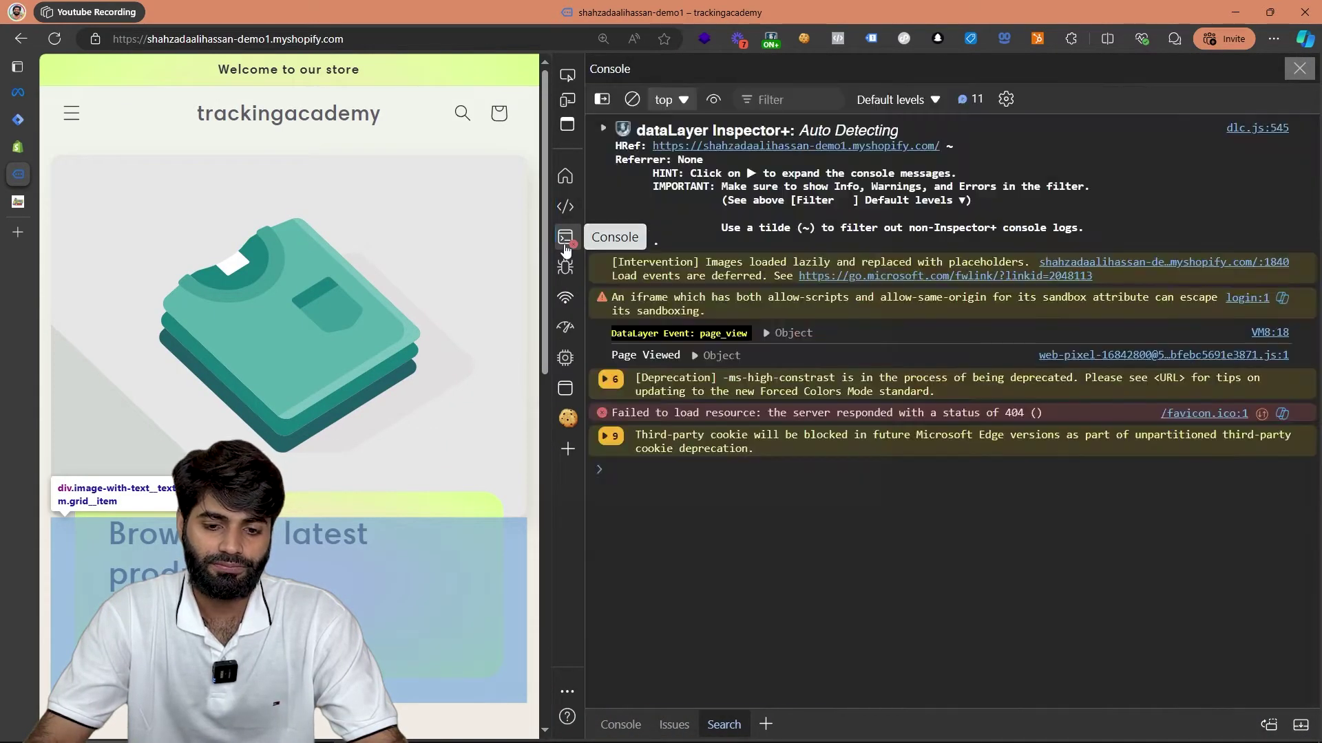
pyautogui.click(770, 334)
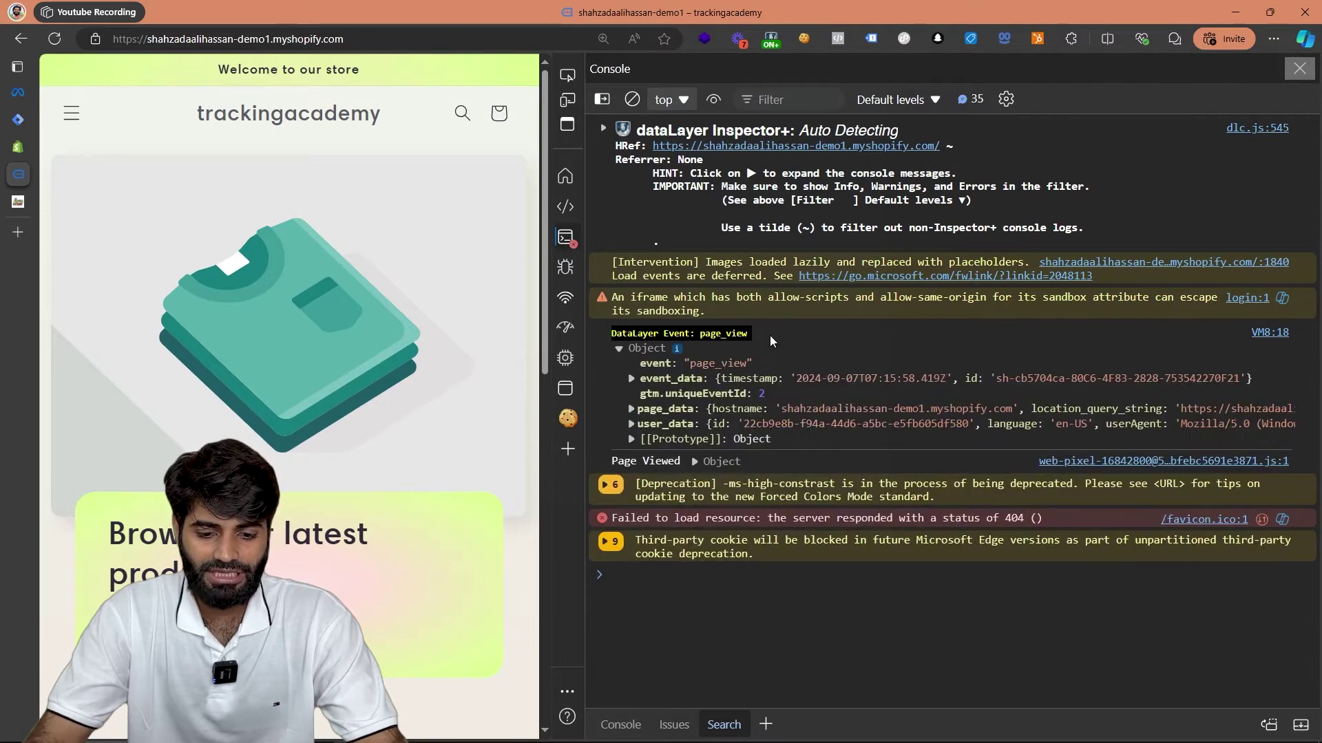
pyautogui.click(635, 411)
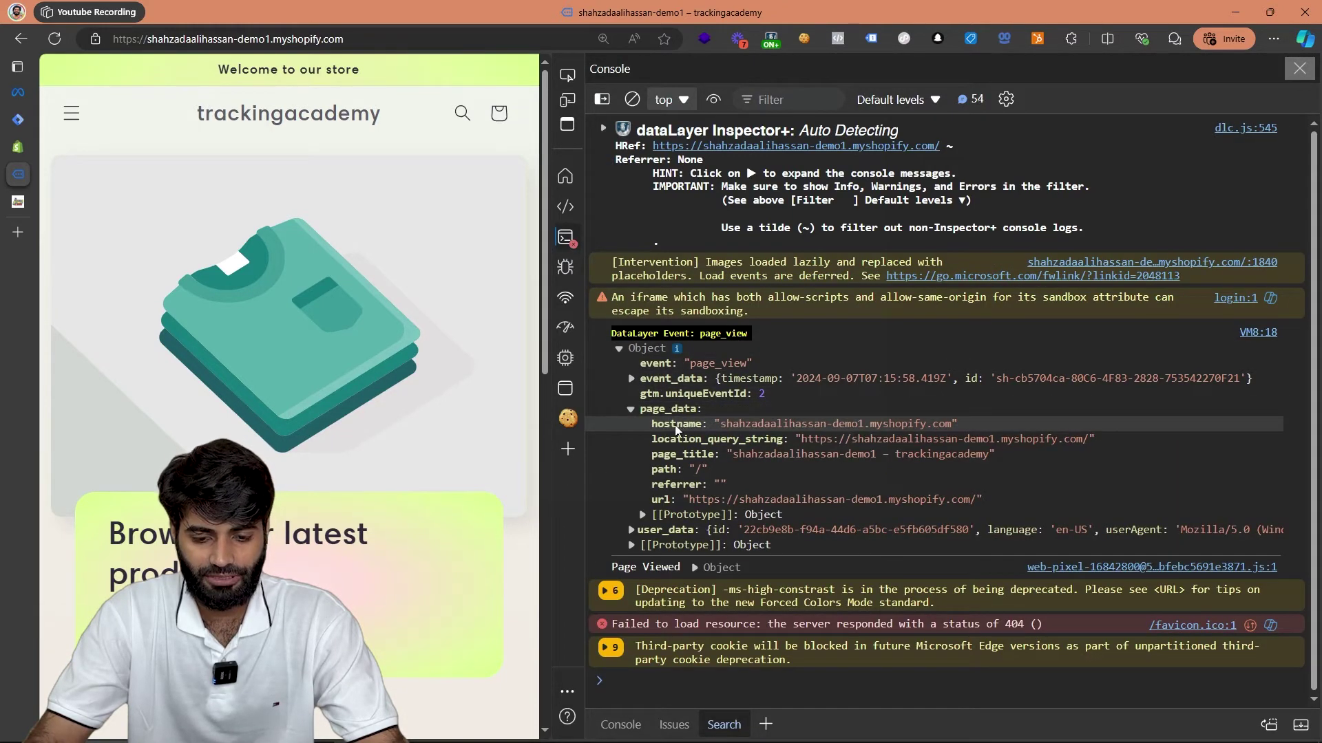
pyautogui.click(631, 530)
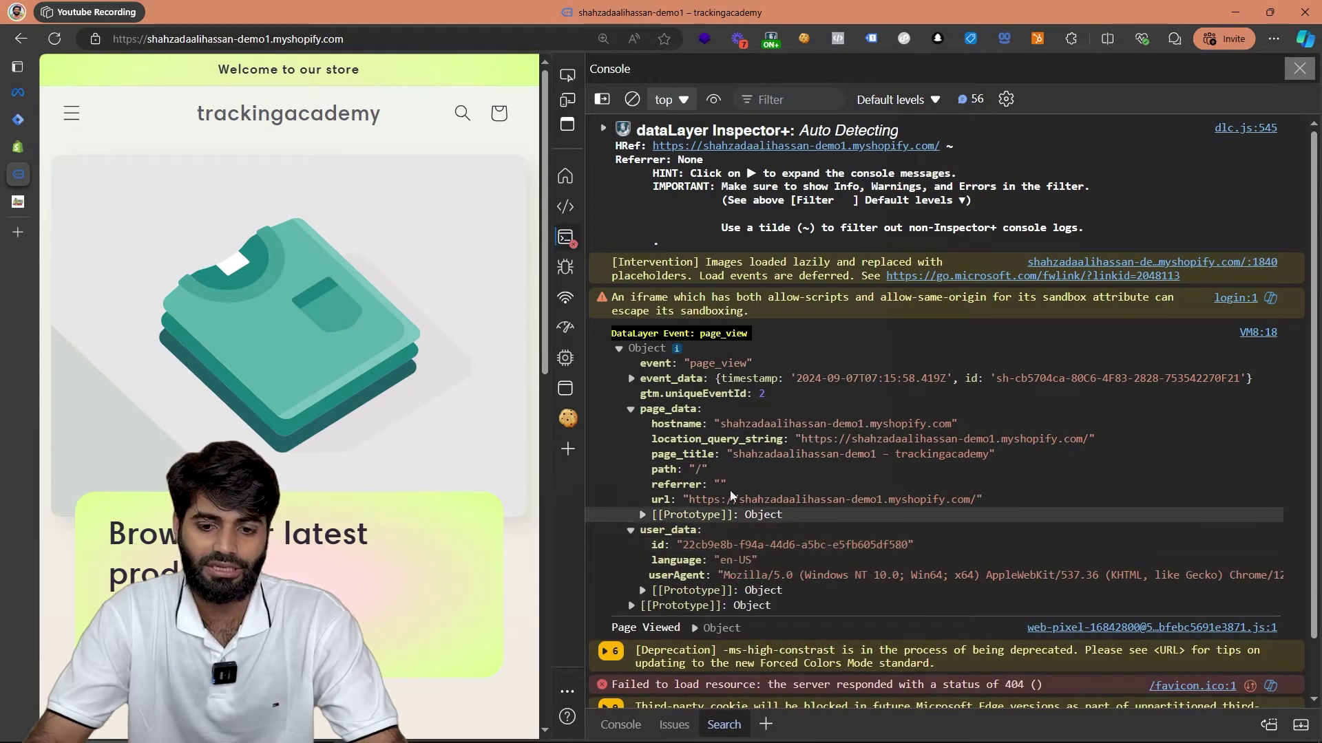
pyautogui.click(869, 43)
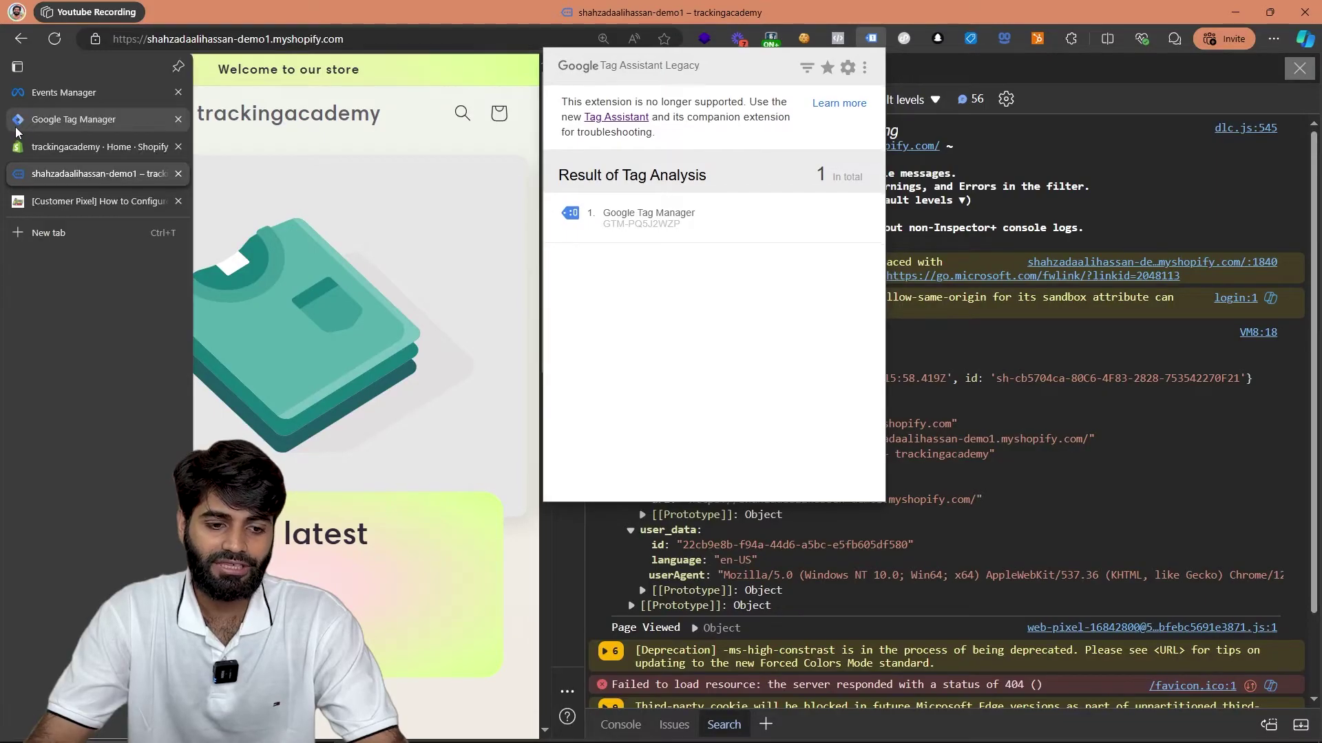
# Close Tag Manager's install dialog and start a new tag, listing the available triggers.
pyautogui.click(18, 119)
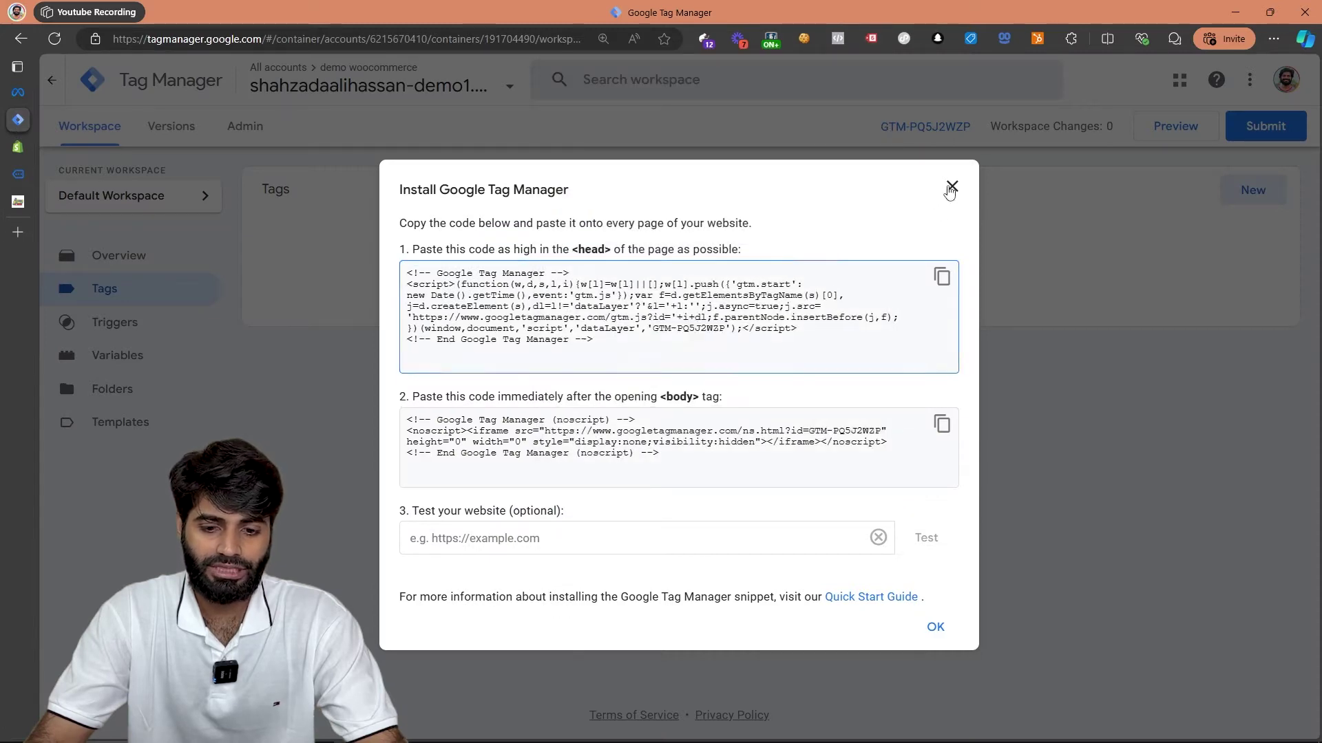
pyautogui.click(950, 189)
pyautogui.click(1252, 191)
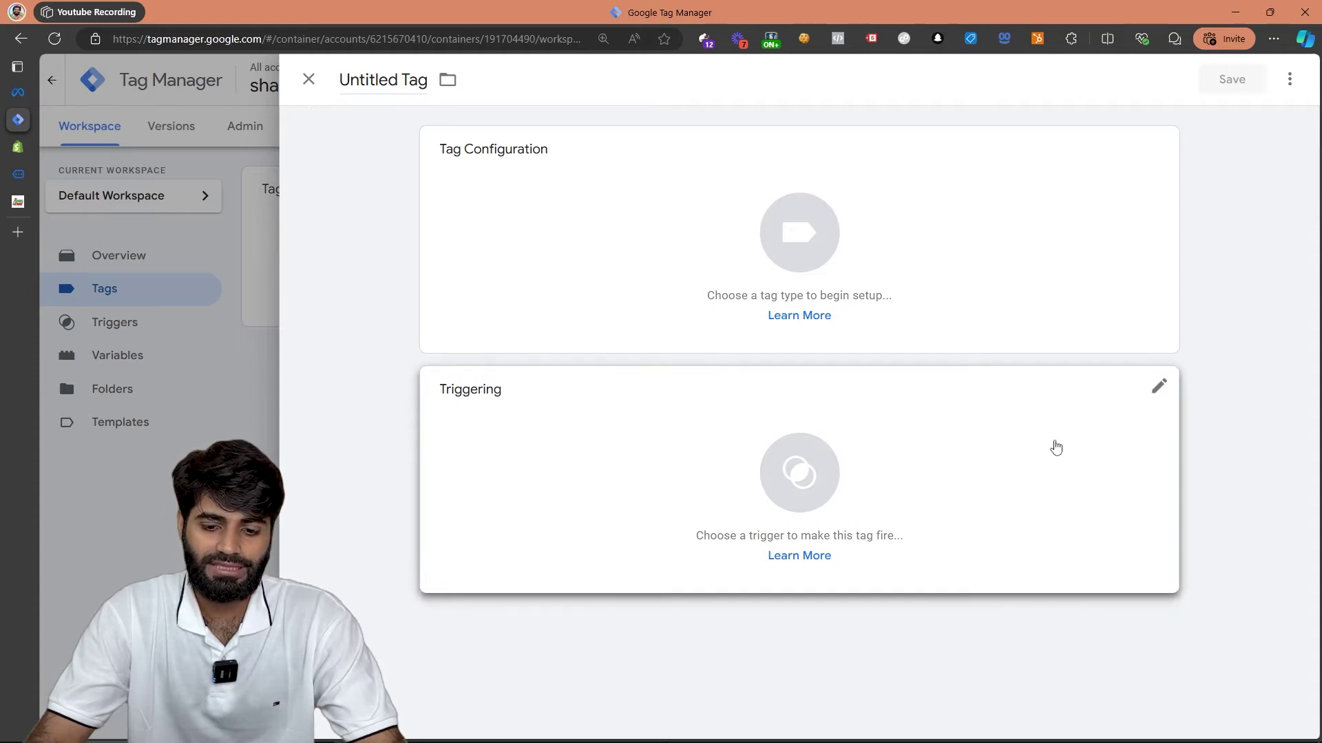
pyautogui.click(1053, 448)
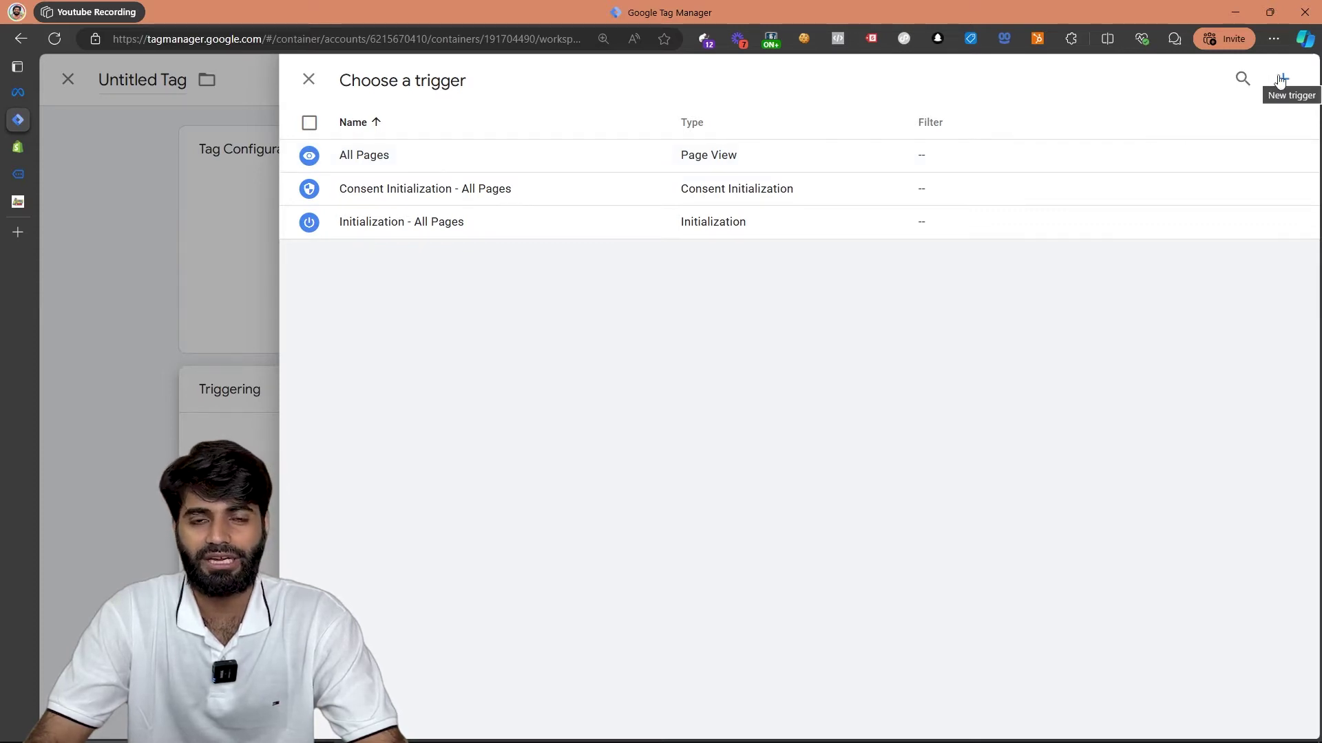
# Create a Custom Event trigger 'CE page_view' for event page_view and attach it to the tag.
pyautogui.click(1280, 80)
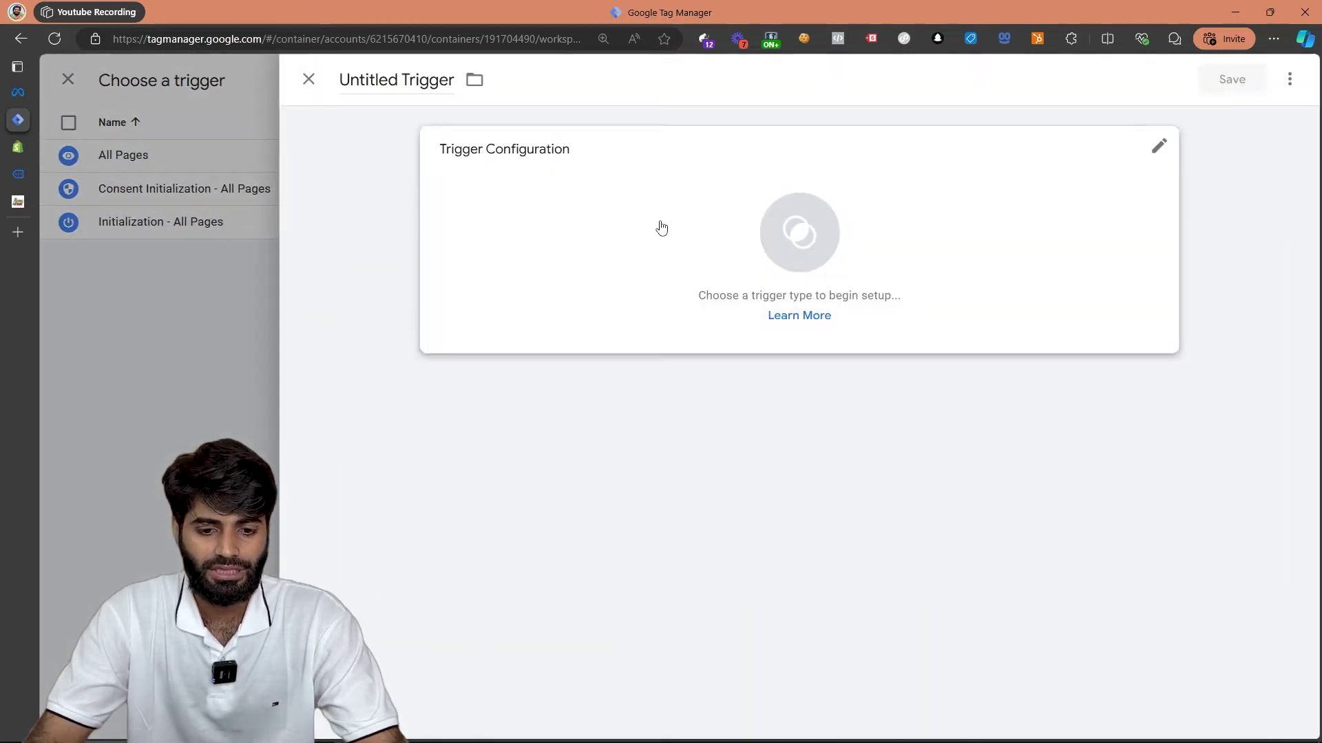
pyautogui.click(661, 227)
pyautogui.scroll(-4, 968, 307)
pyautogui.click(904, 543)
pyautogui.click(520, 330)
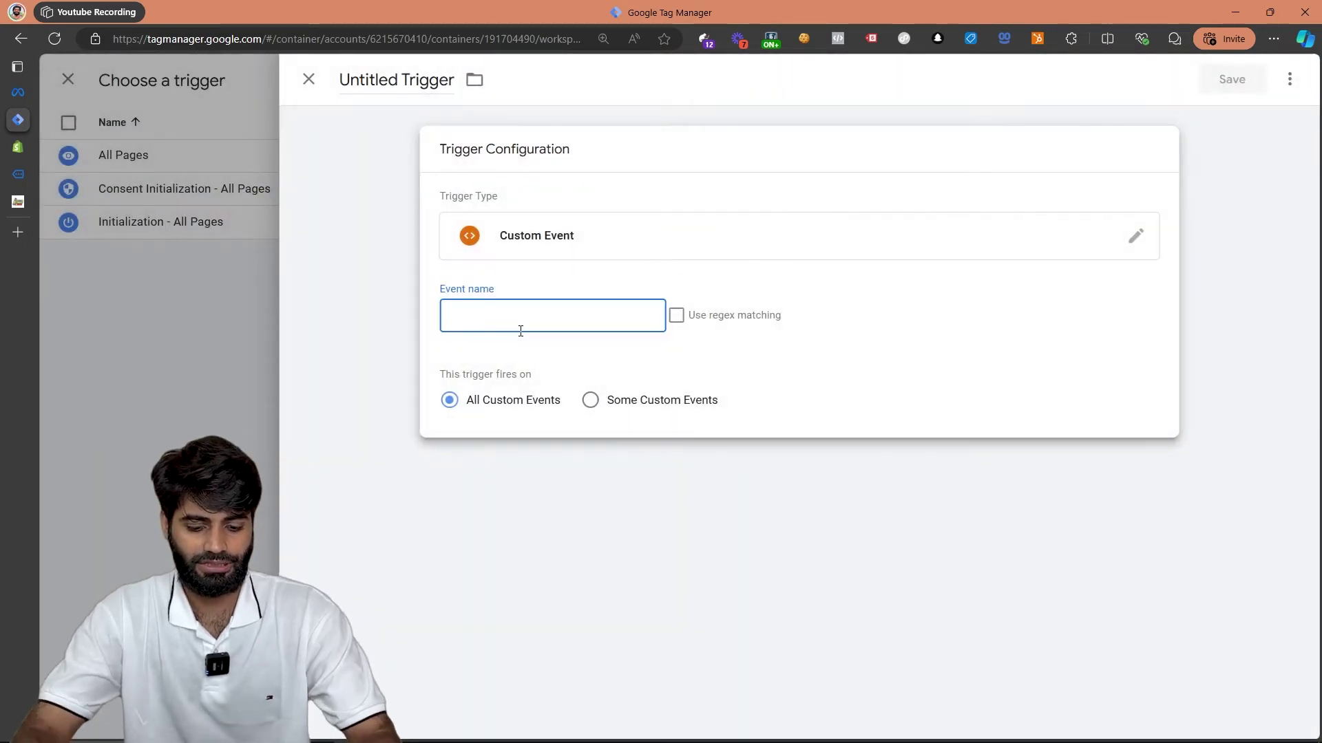
pyautogui.write('page_view')
pyautogui.hotkey('ctrl', 'a')
pyautogui.click(420, 79)
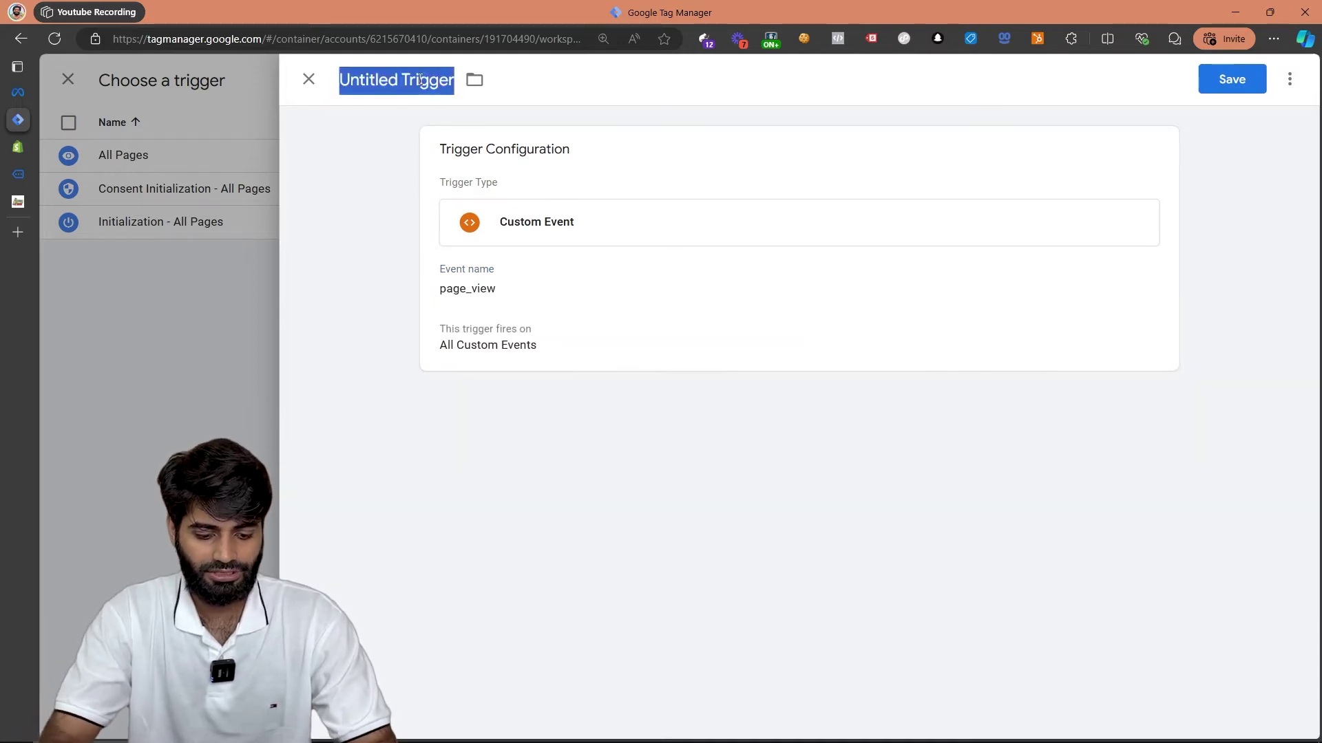
pyautogui.write('CE page_view')
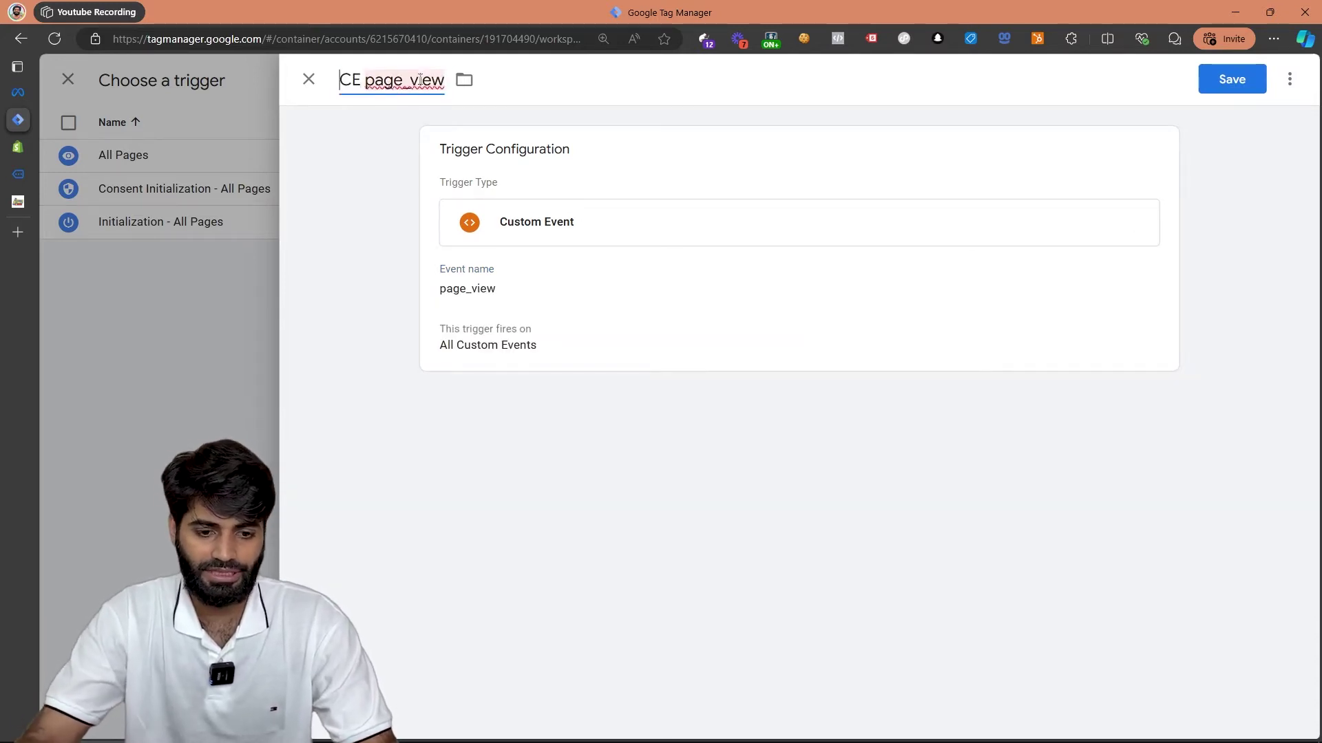
pyautogui.click(1214, 90)
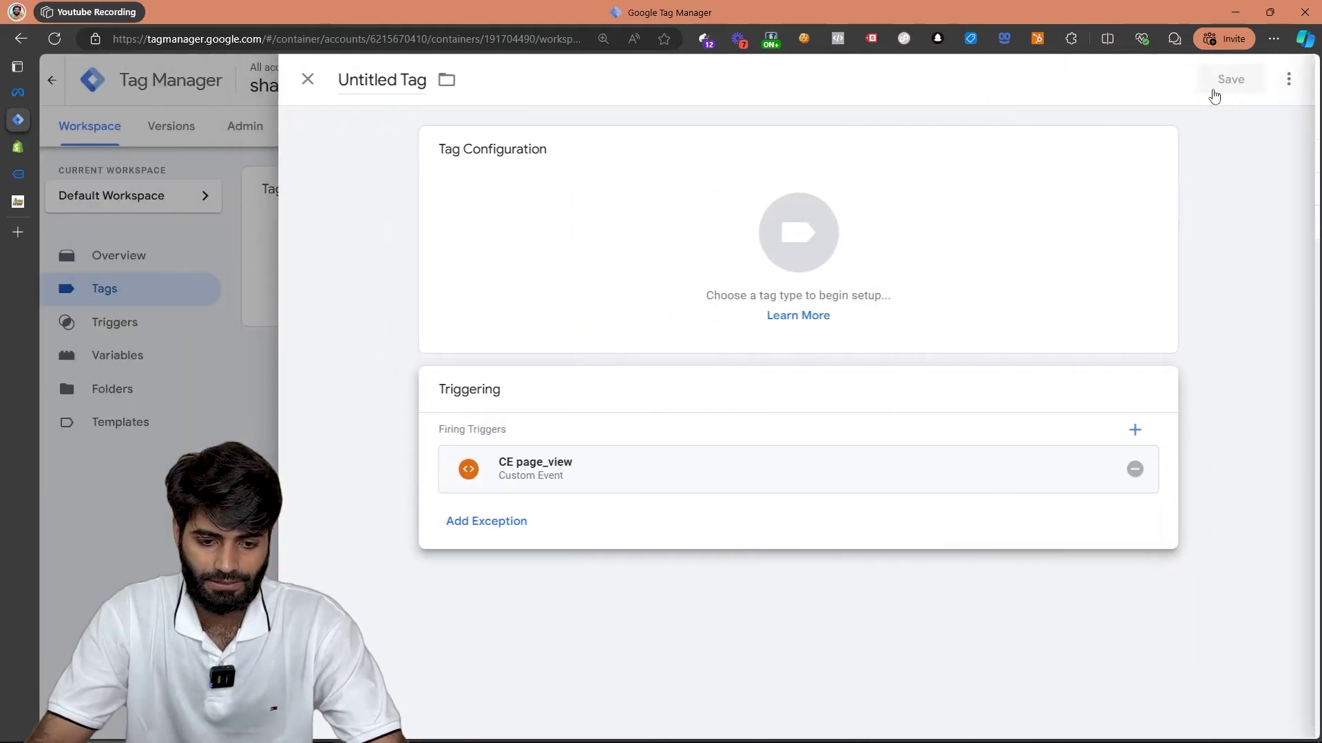
# Add the Facebook Pixel community template to the workspace as the tag's type.
pyautogui.click(1003, 177)
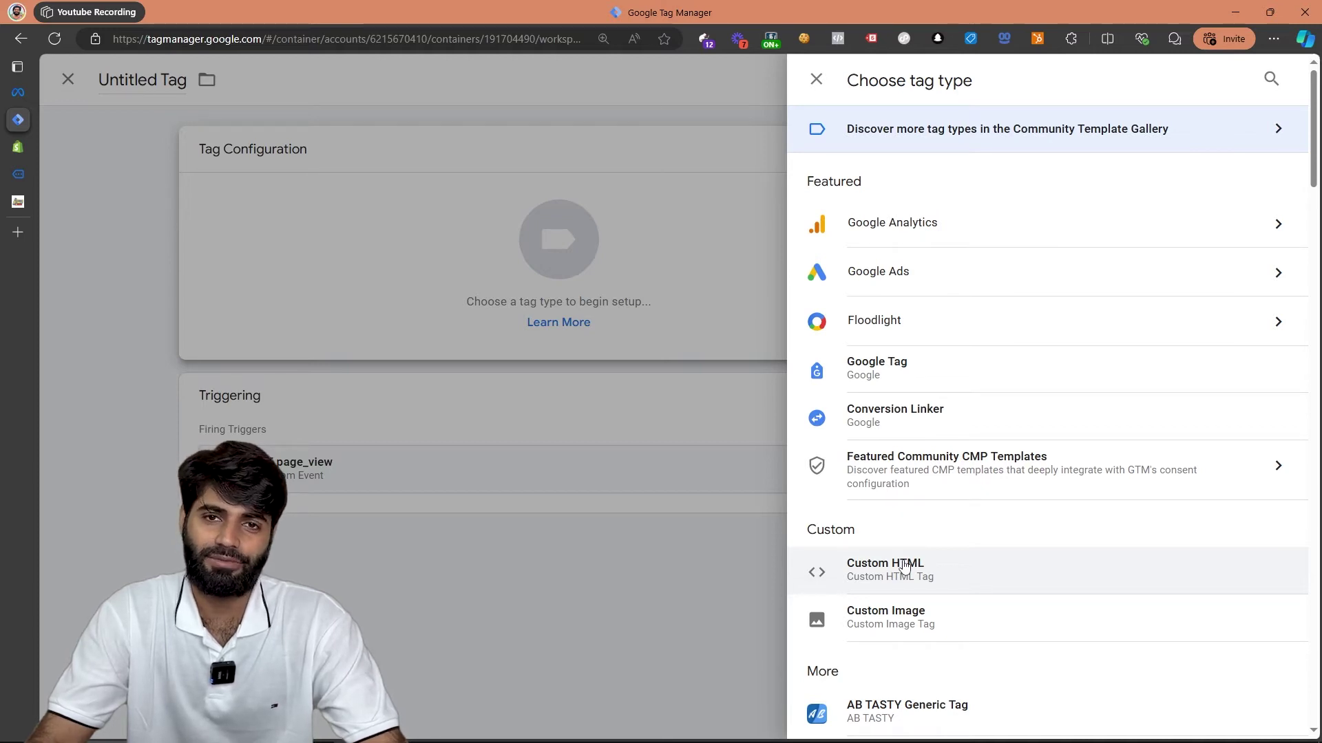
pyautogui.click(894, 131)
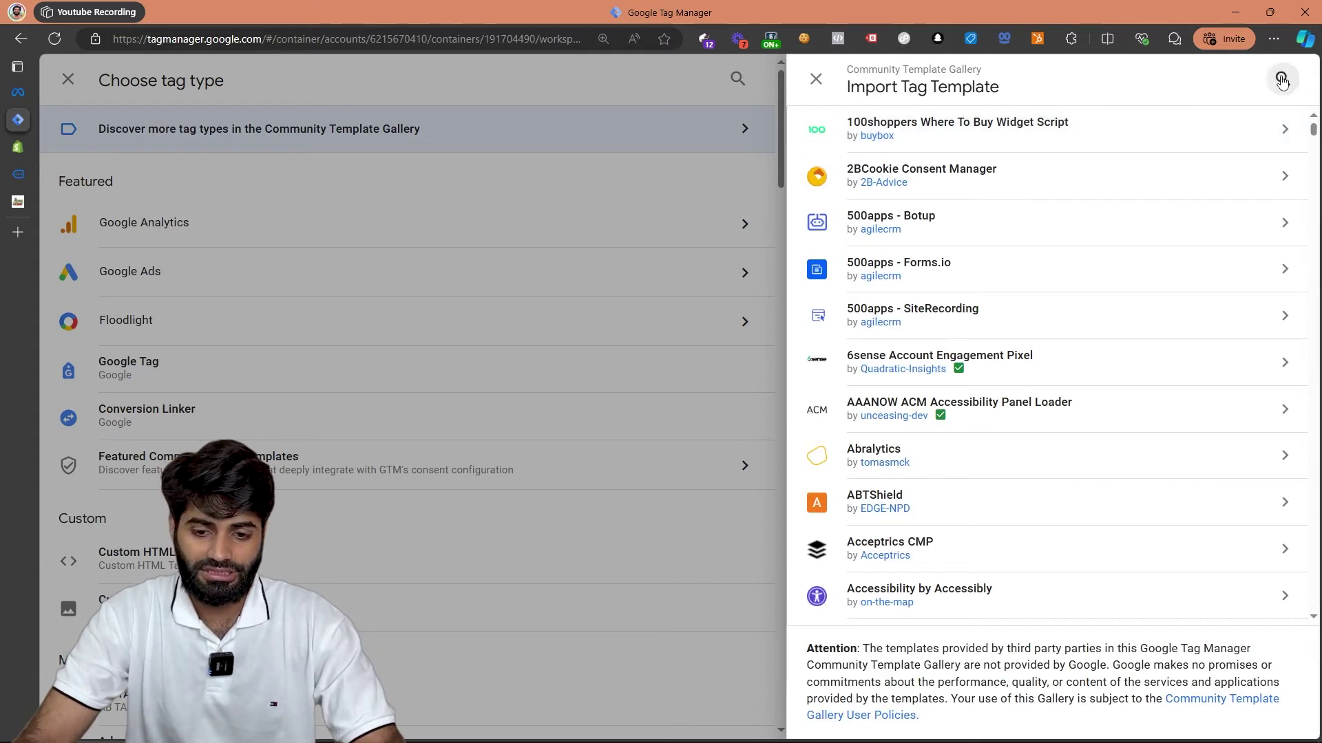
pyautogui.click(1282, 82)
pyautogui.write('facebook')
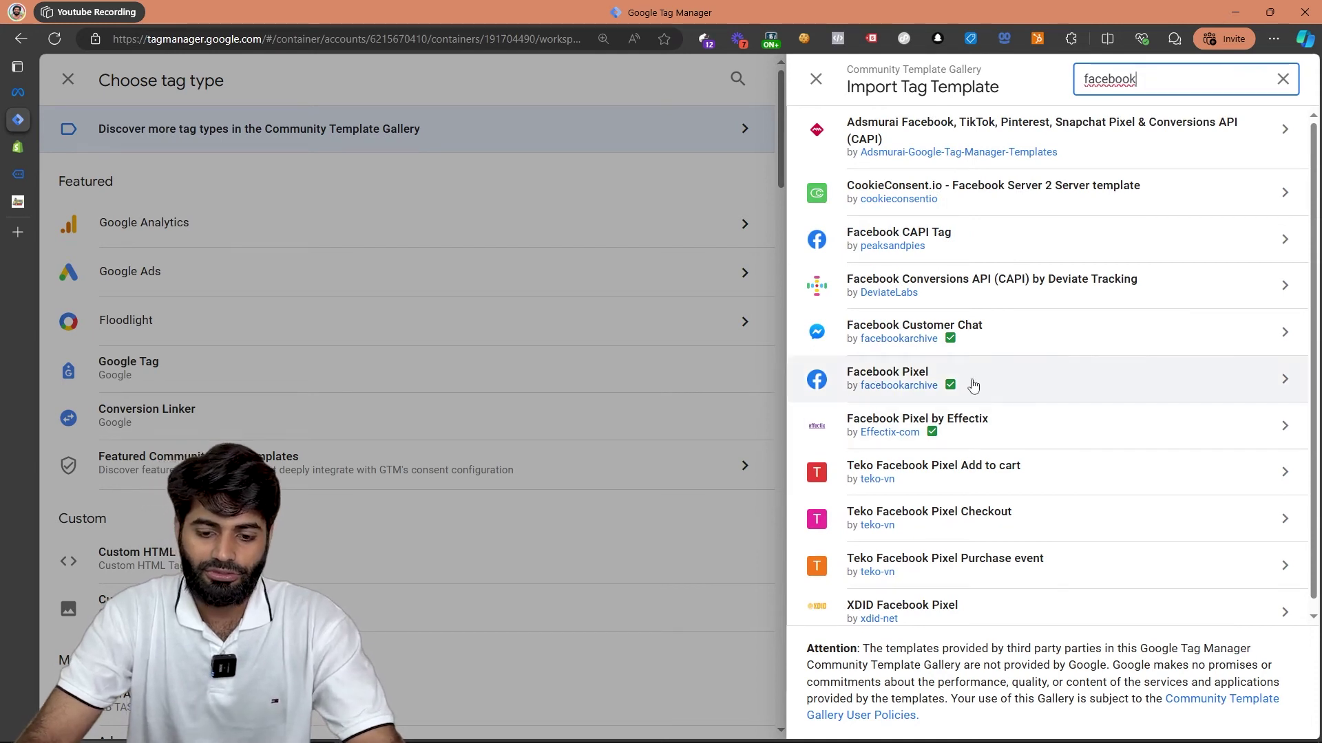
pyautogui.click(1018, 385)
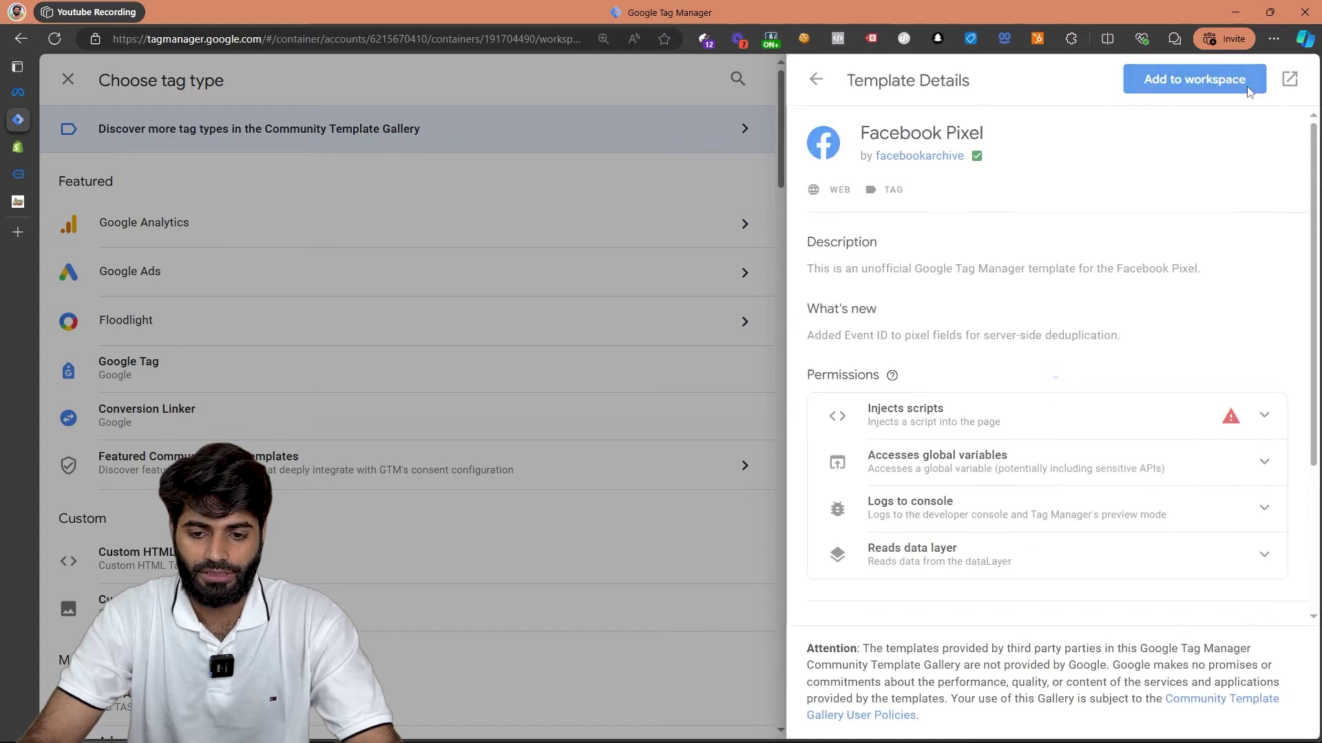
pyautogui.click(1214, 85)
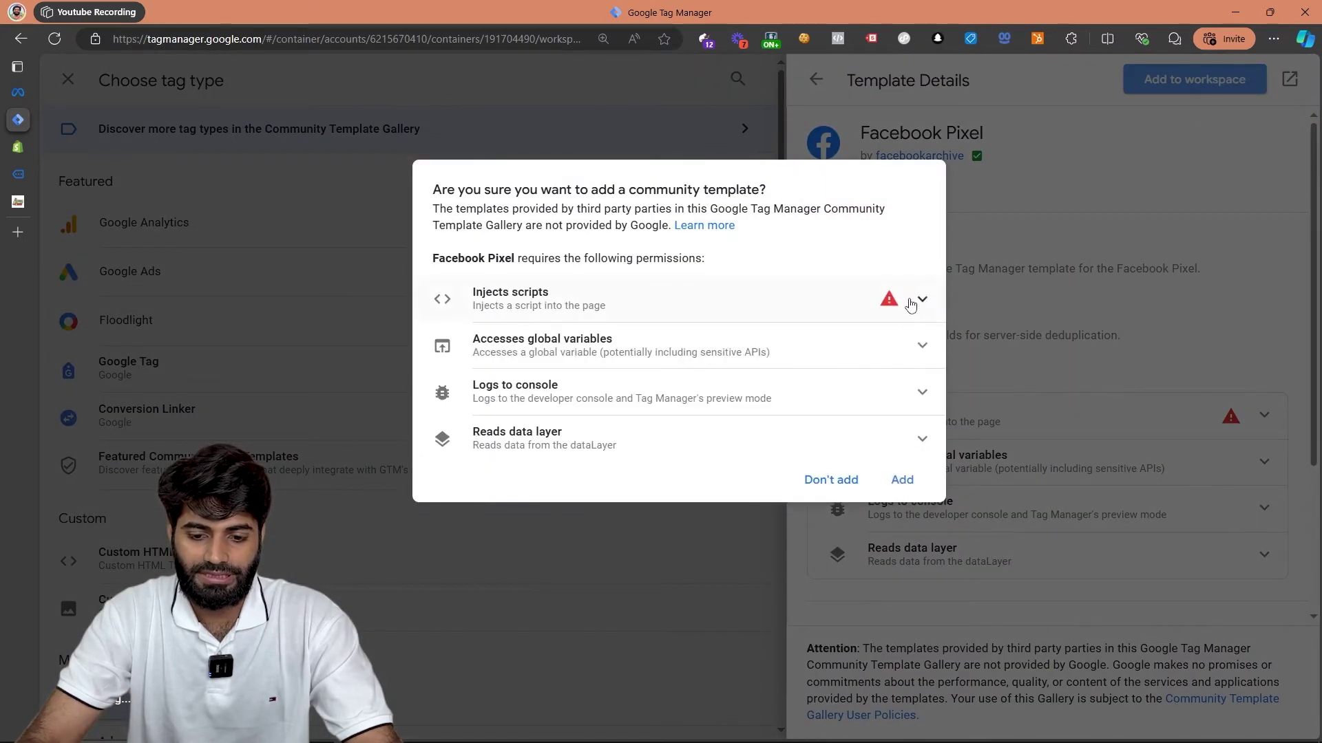
pyautogui.click(902, 481)
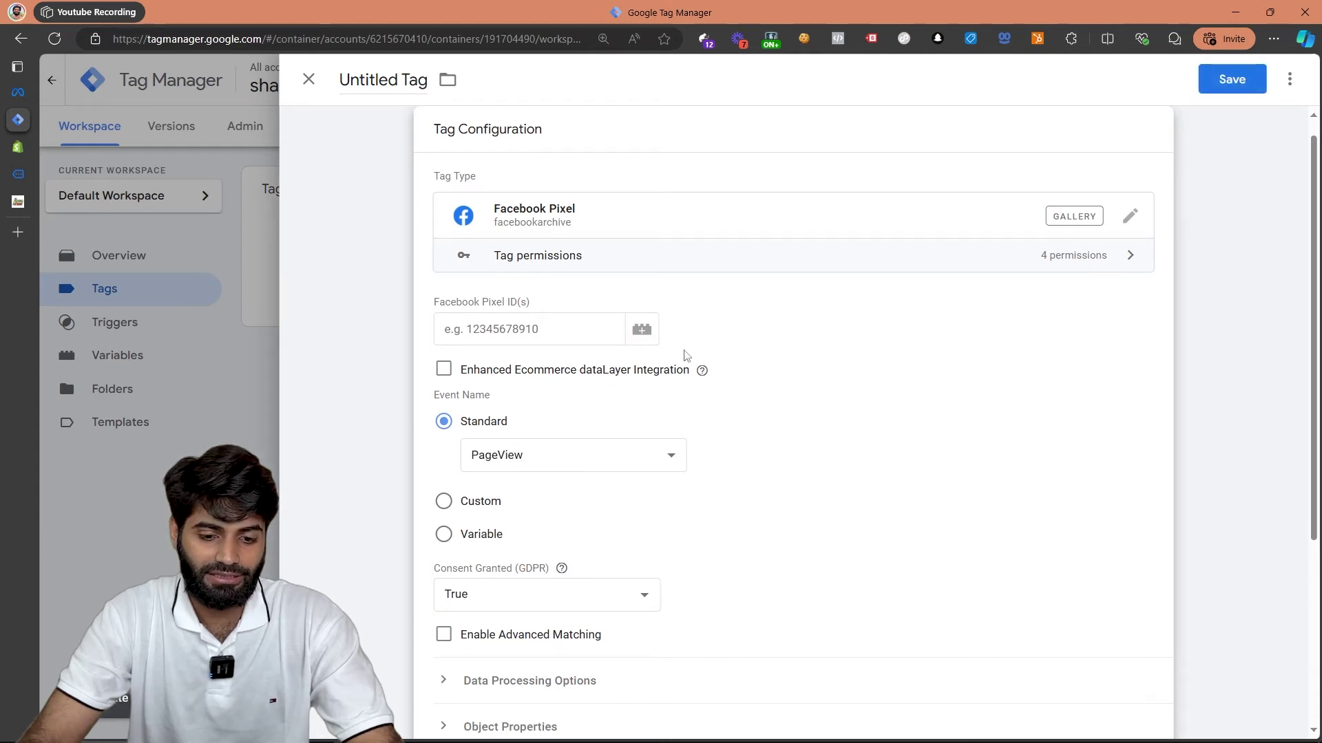
# Look up the dataset's pixel ID in Events Manager for the tag's Facebook Pixel ID field.
pyautogui.click(563, 332)
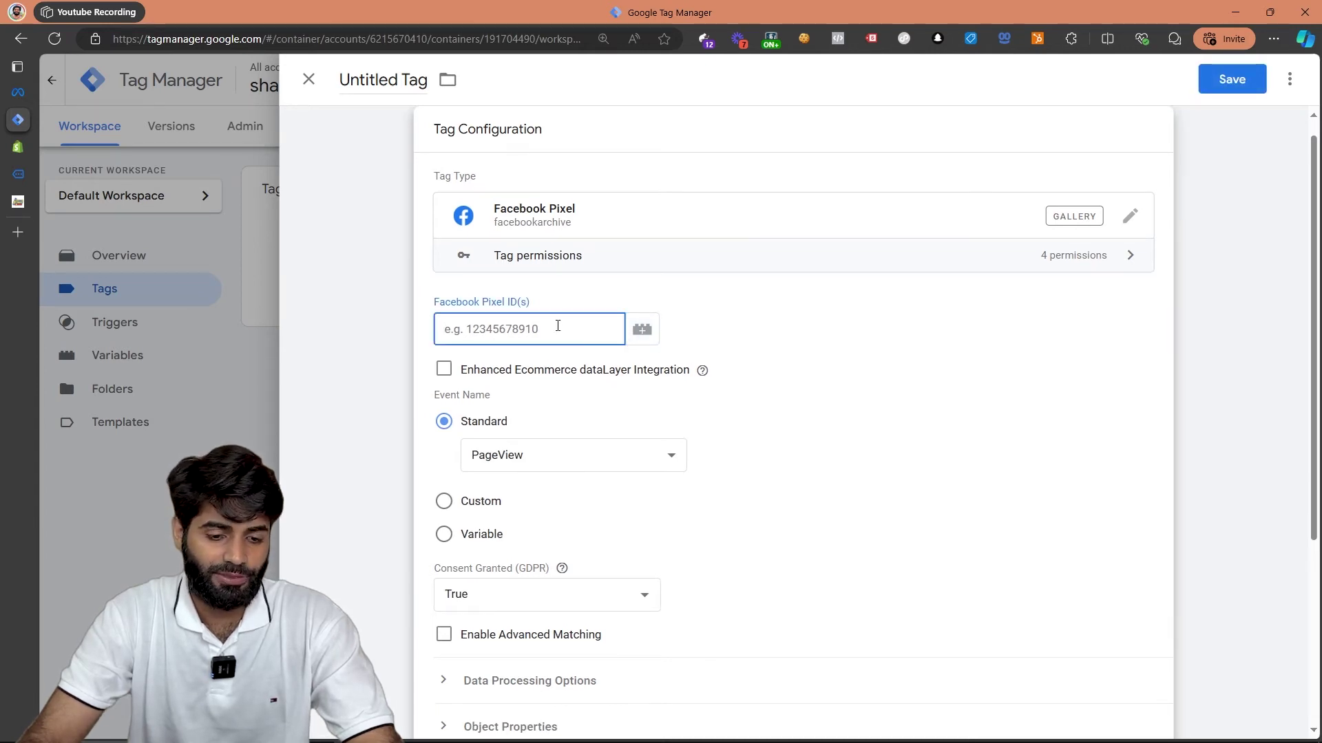
pyautogui.click(11, 101)
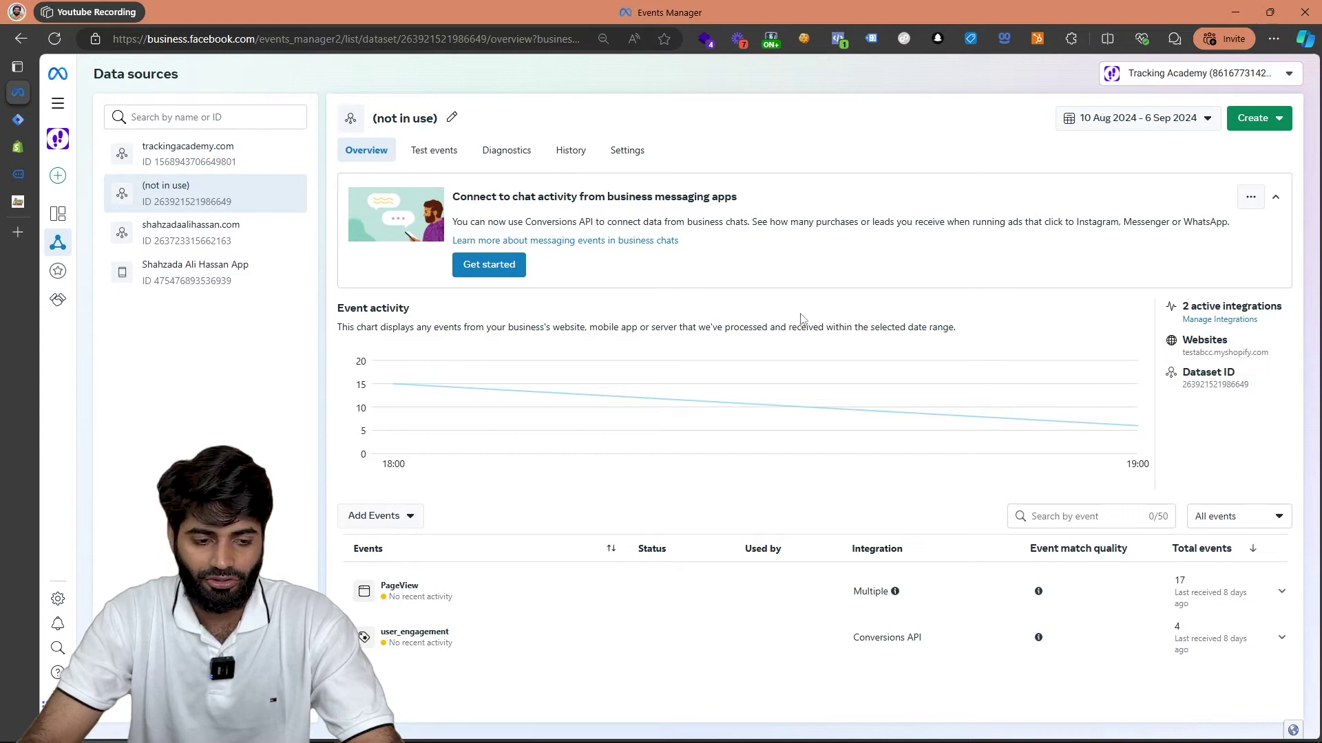
pyautogui.click(69, 119)
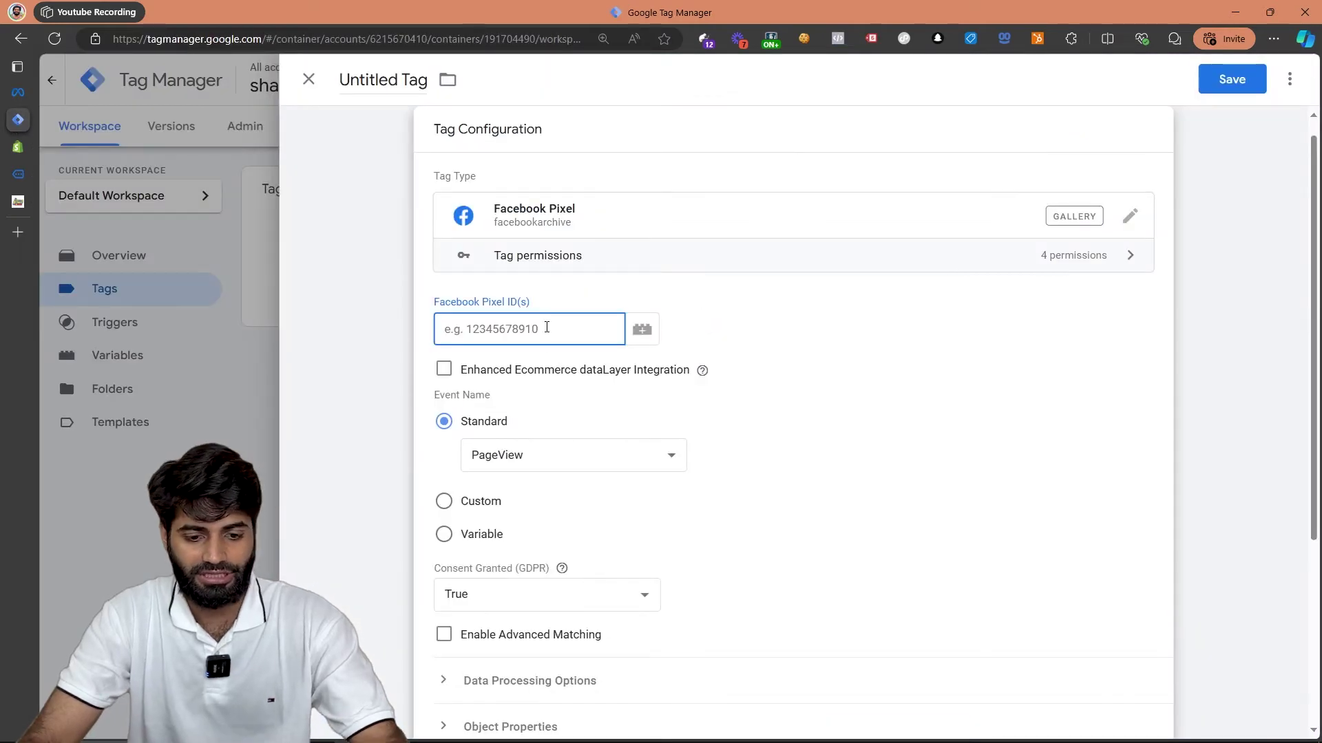
# Create a Constant variable named Meta Pixel ID holding the pasted pixel ID.
pyautogui.click(643, 331)
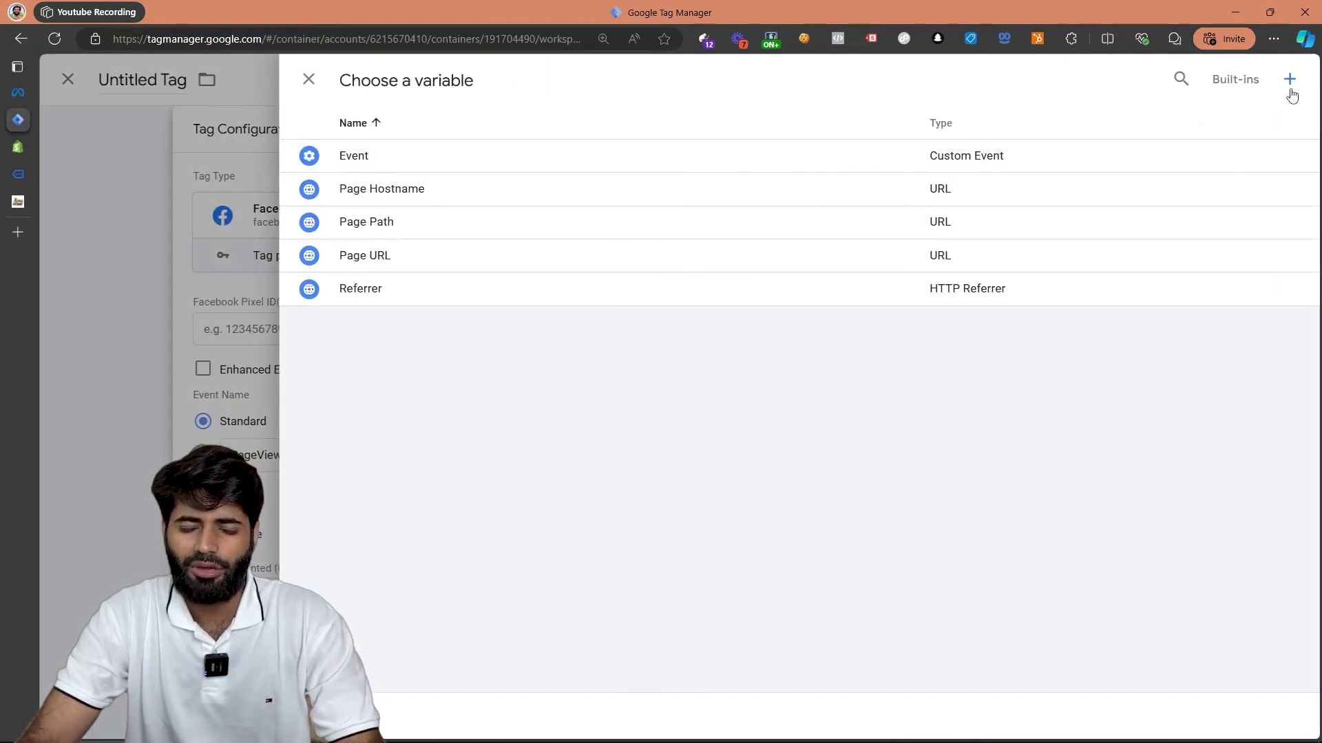
pyautogui.click(1290, 89)
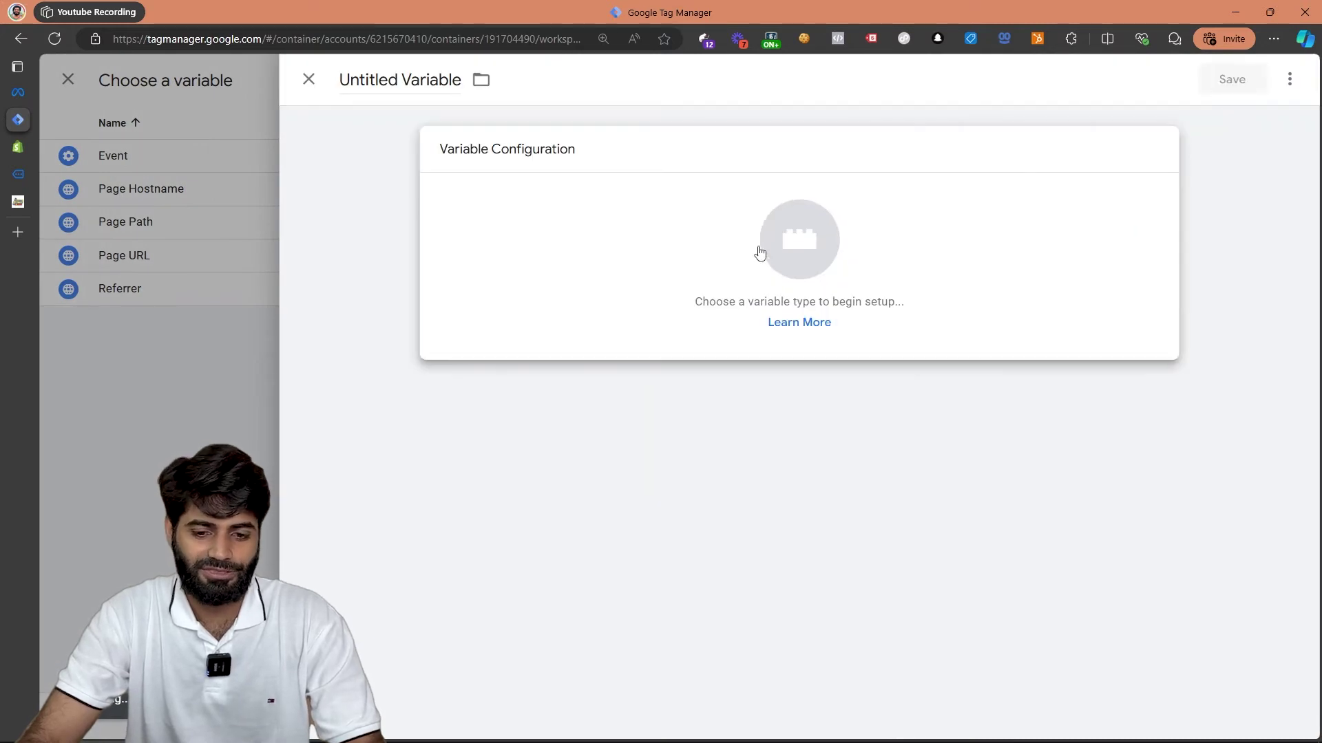
pyautogui.click(760, 254)
pyautogui.scroll(-3, 980, 354)
pyautogui.click(910, 486)
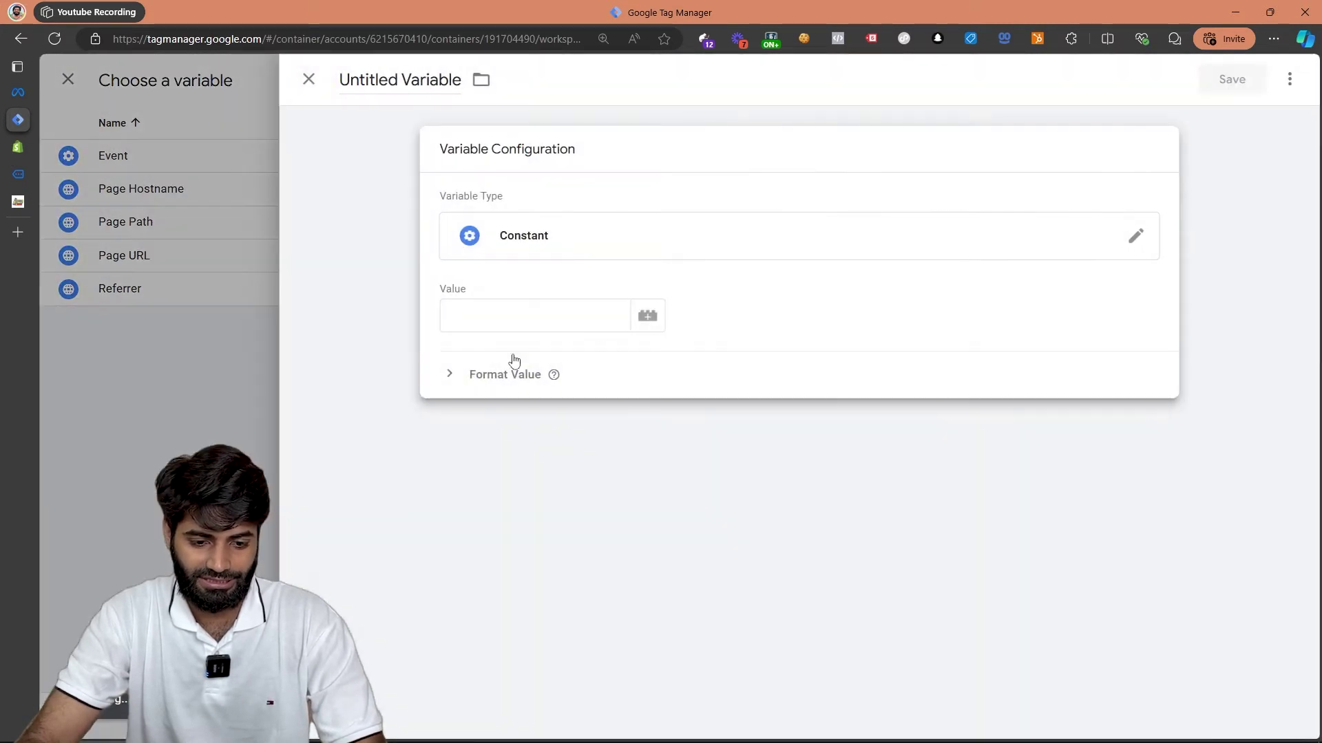
pyautogui.click(520, 314)
pyautogui.hotkey('ctrl', 'v')
pyautogui.click(400, 80)
pyautogui.write('Met')
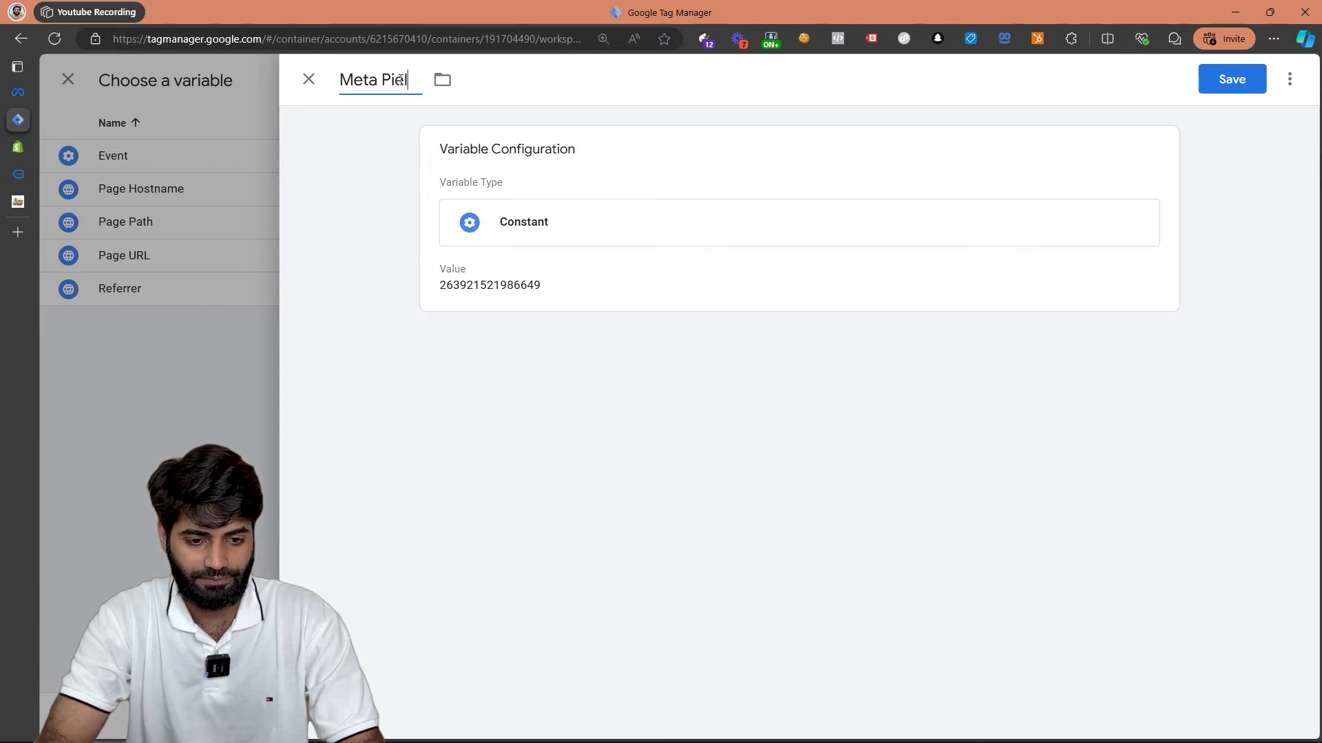
pyautogui.click(1250, 80)
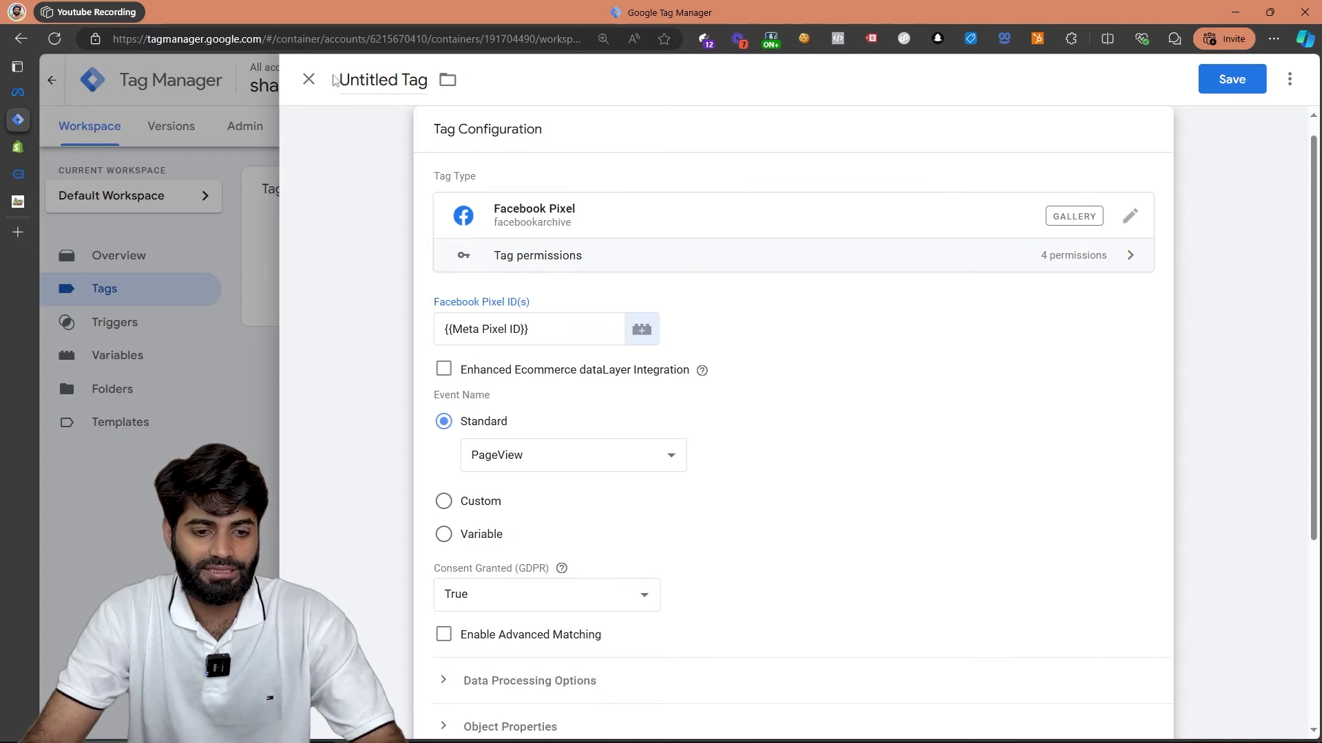
# Name the tag 'Meta Configuration Tag' and save it.
pyautogui.click(374, 87)
pyautogui.write('Meta Configuration Tag')
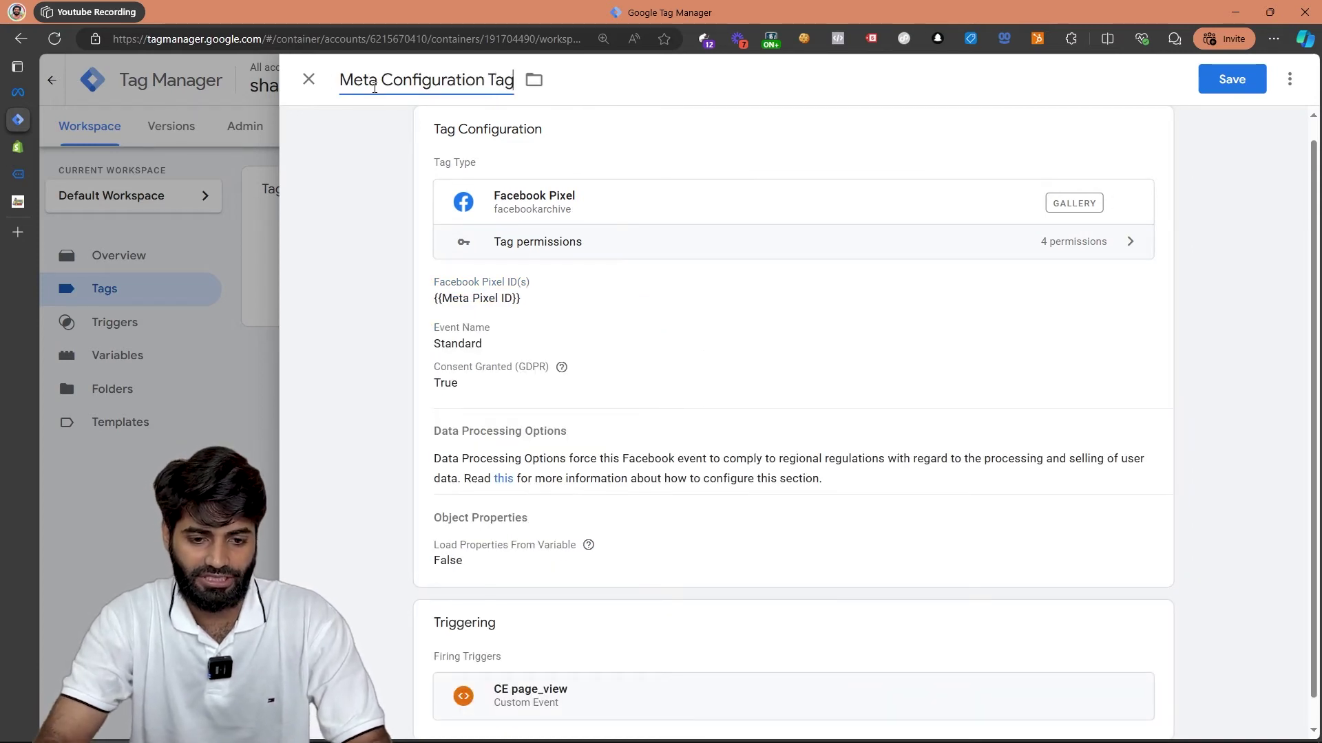
pyautogui.click(1232, 90)
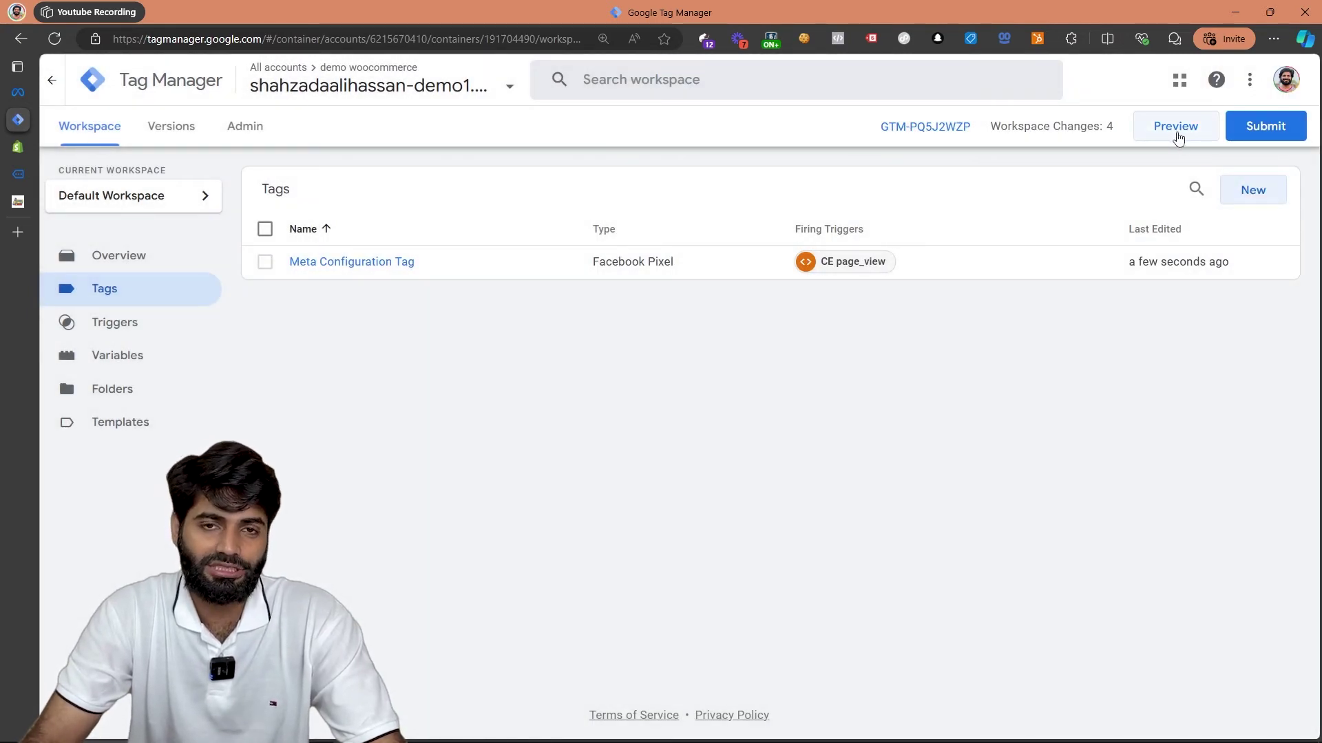
# Submit and publish the workspace as version '[TrackingACademy] Meta PageVIew Event'.
pyautogui.click(1264, 130)
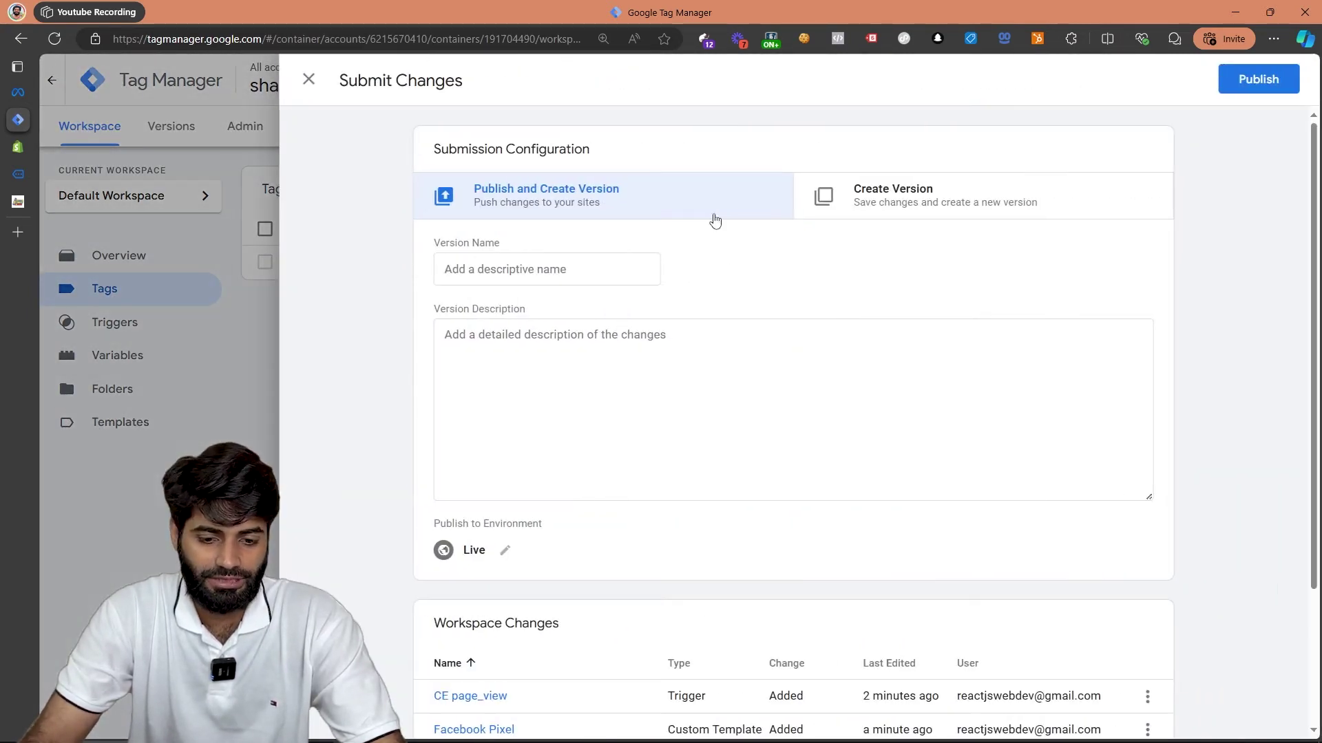
pyautogui.click(613, 268)
pyautogui.write('[TrackingACademy] Meta P')
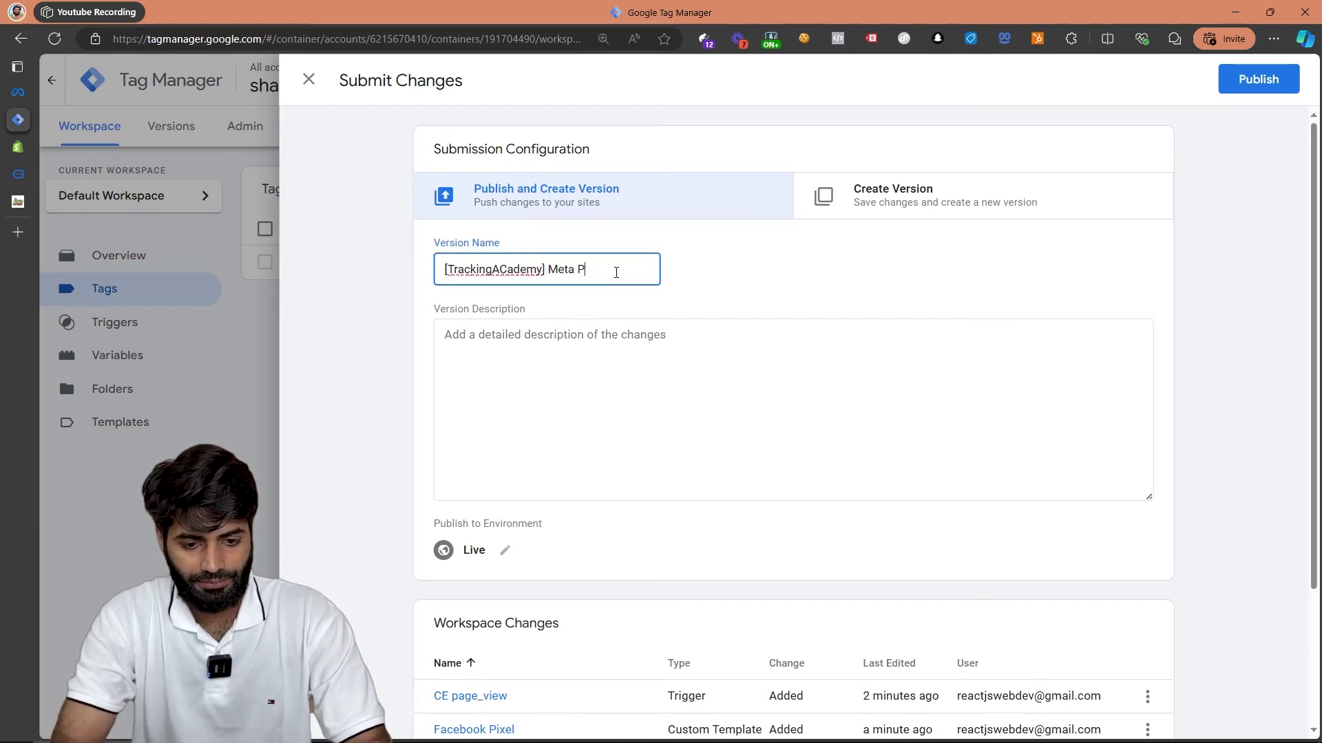
pyautogui.write('ageVIew Event')
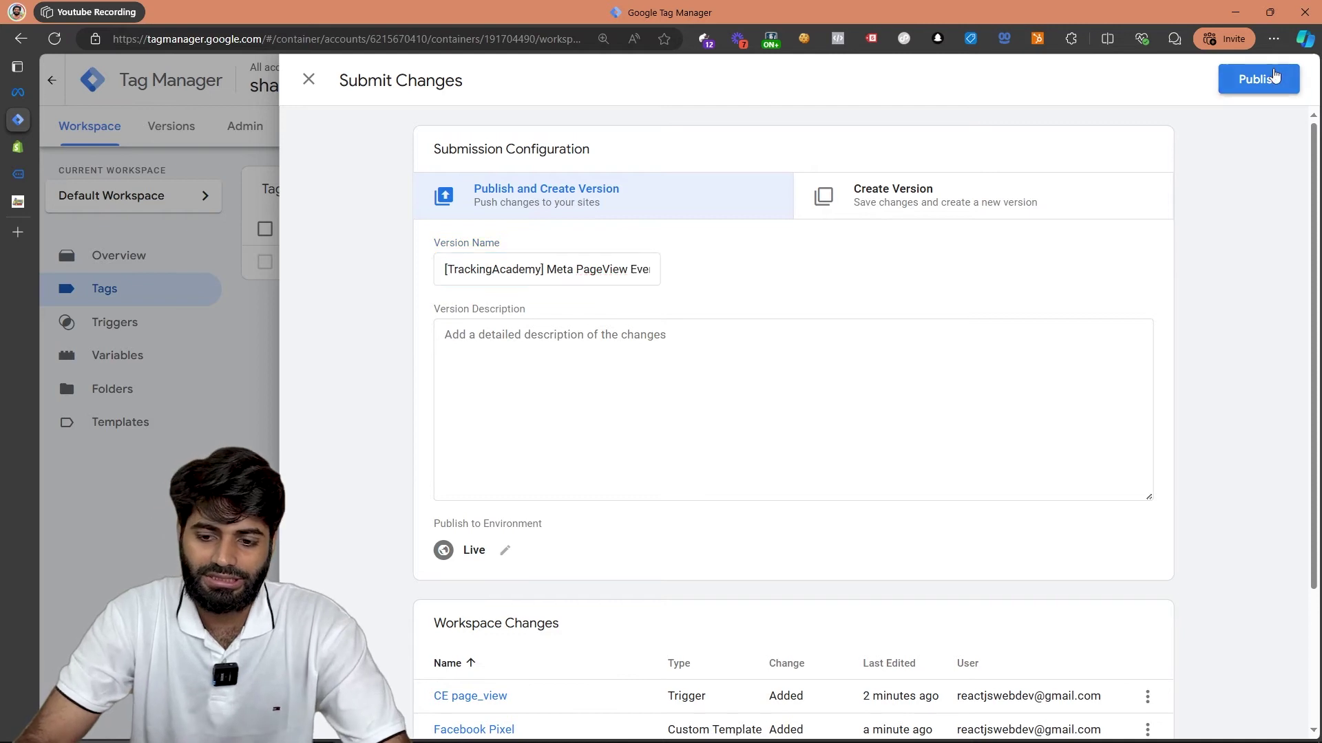
pyautogui.click(1259, 79)
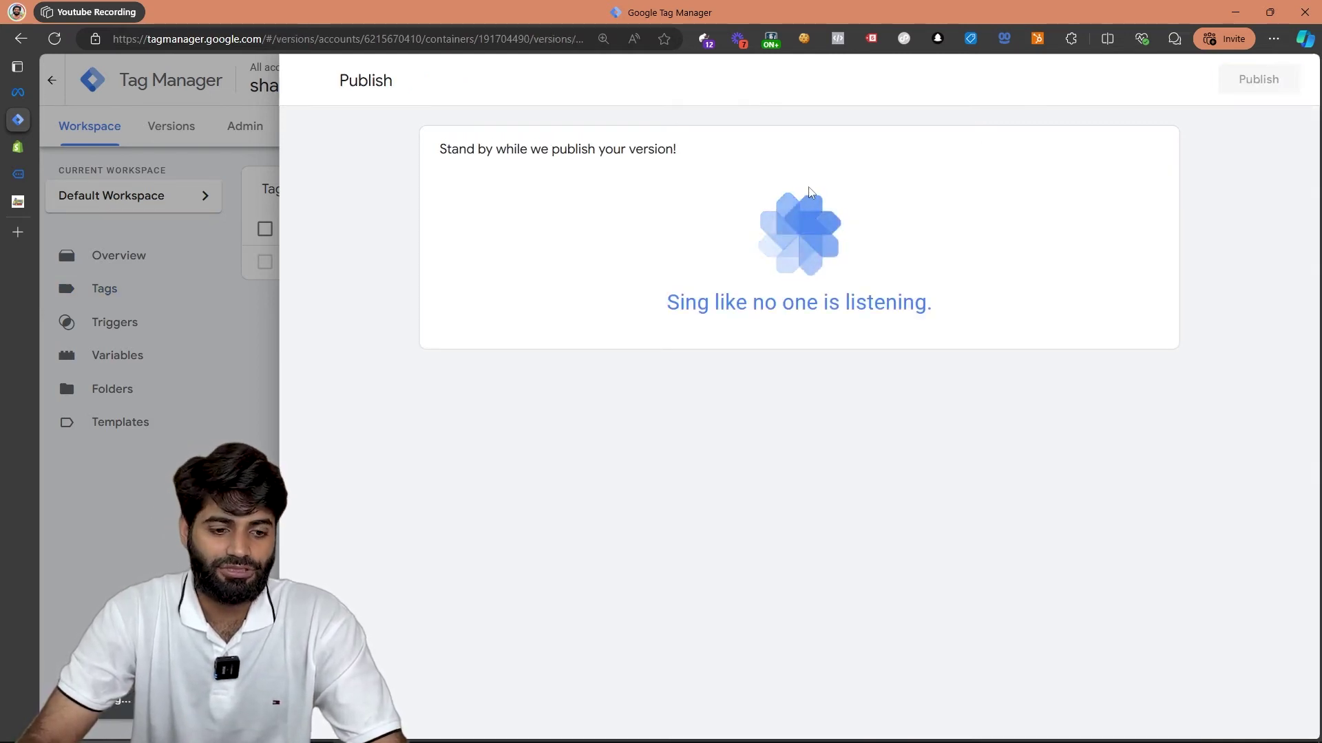
# Open the live storefront and inspect Meta Pixel Helper's PageView event, tracking URL and pixel location.
pyautogui.click(28, 146)
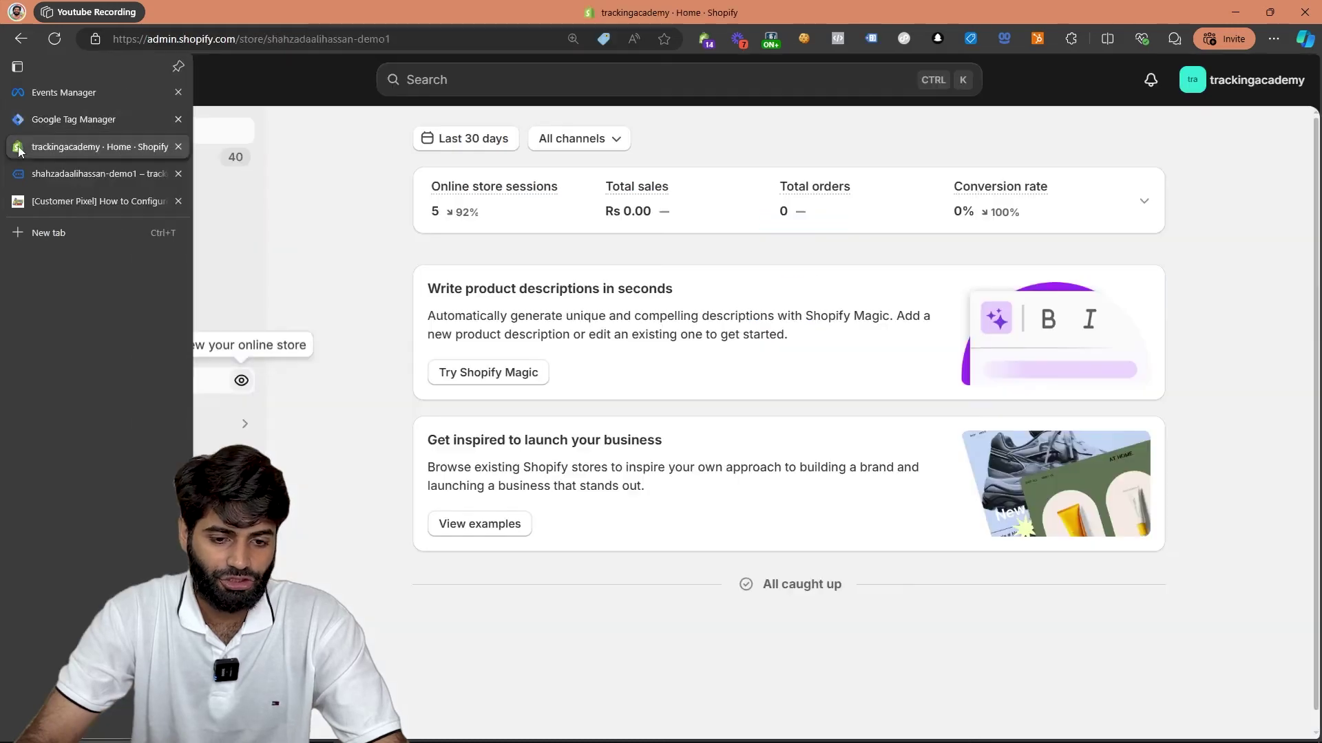
pyautogui.click(243, 381)
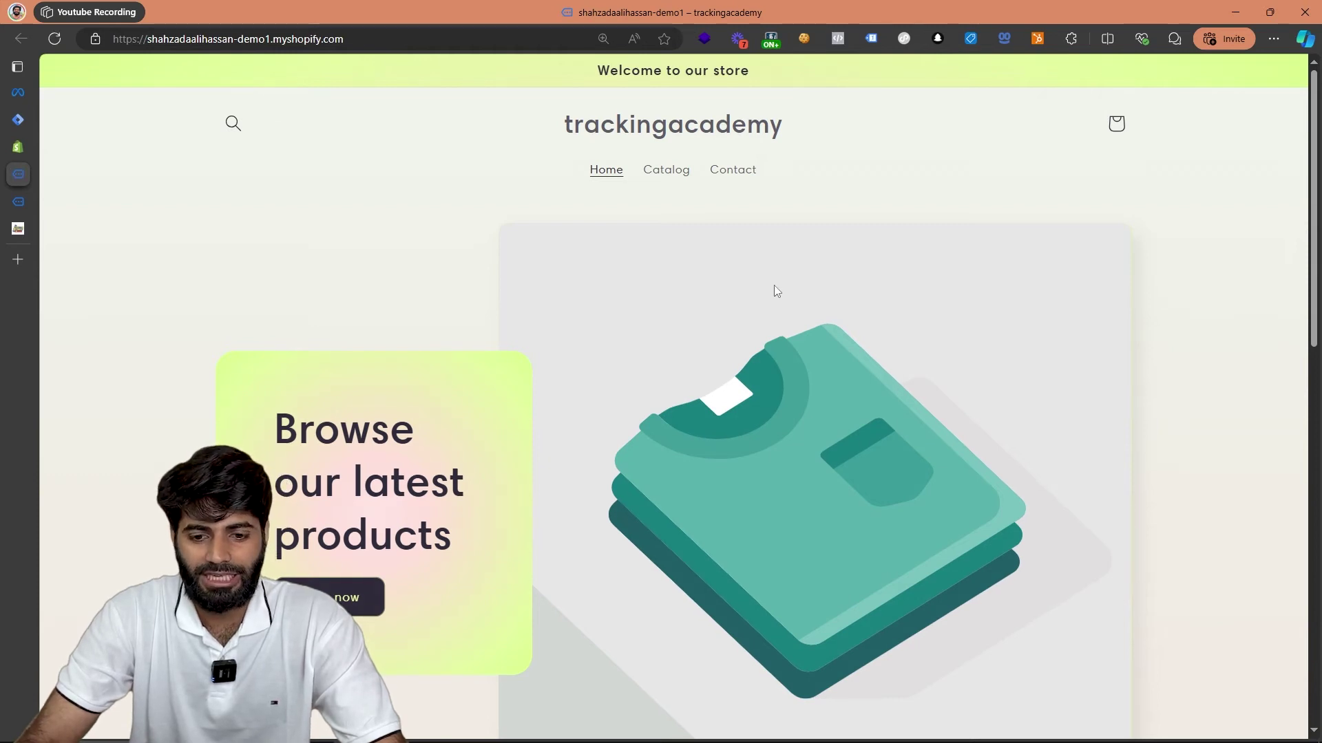
pyautogui.click(838, 40)
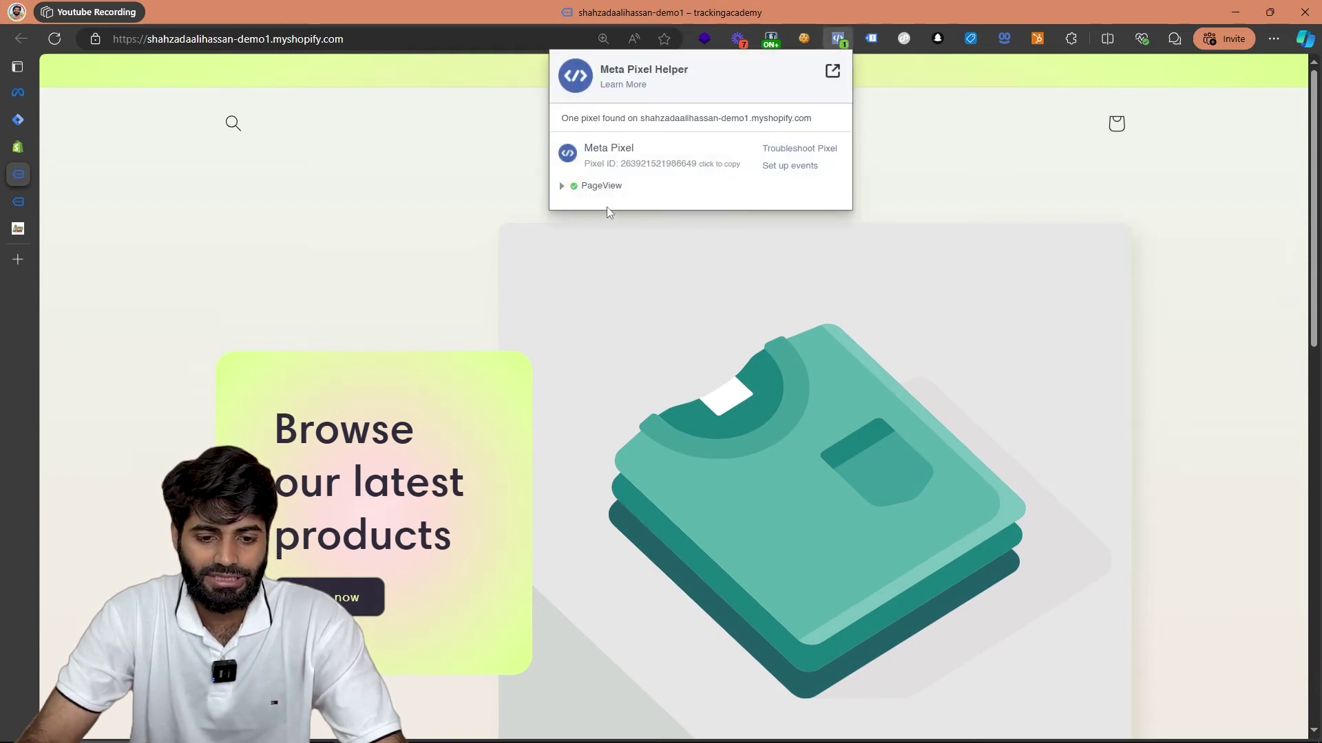
pyautogui.click(596, 187)
pyautogui.click(632, 237)
pyautogui.click(647, 325)
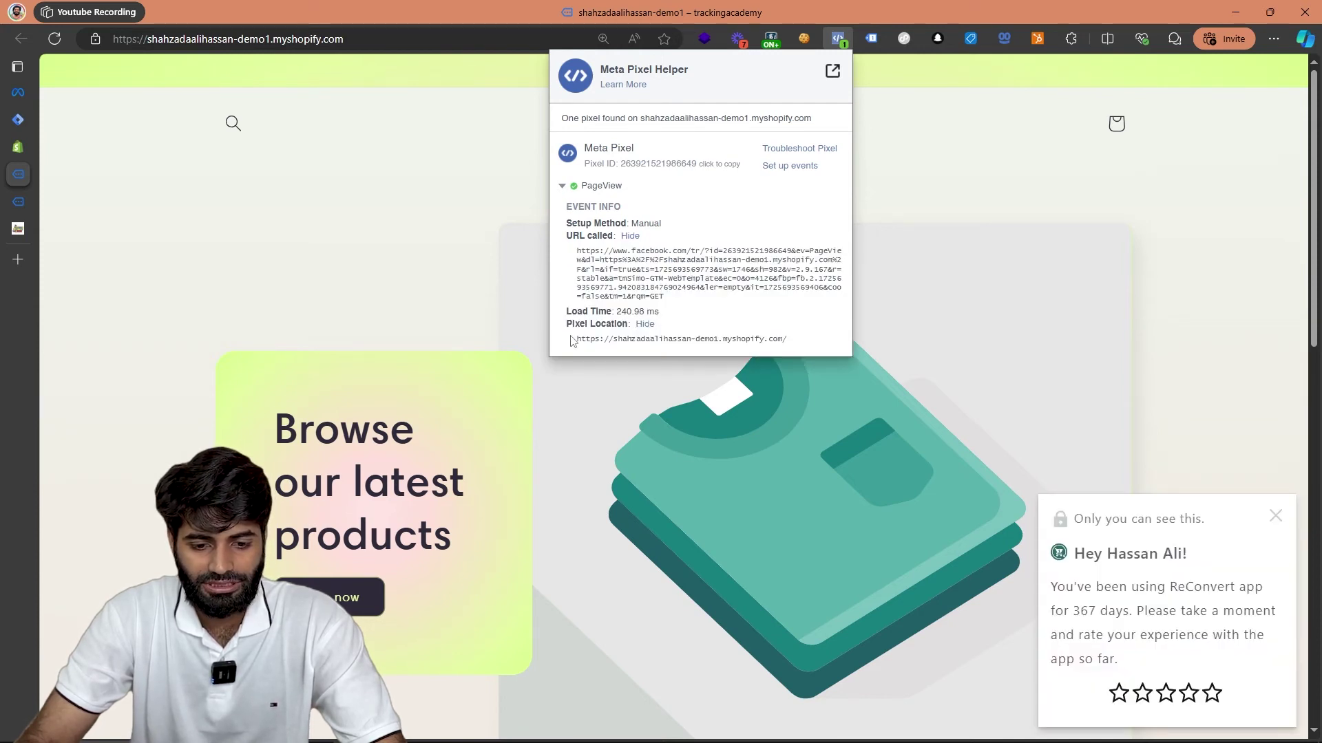
pyautogui.moveTo(571, 341); pyautogui.dragTo(791, 344)
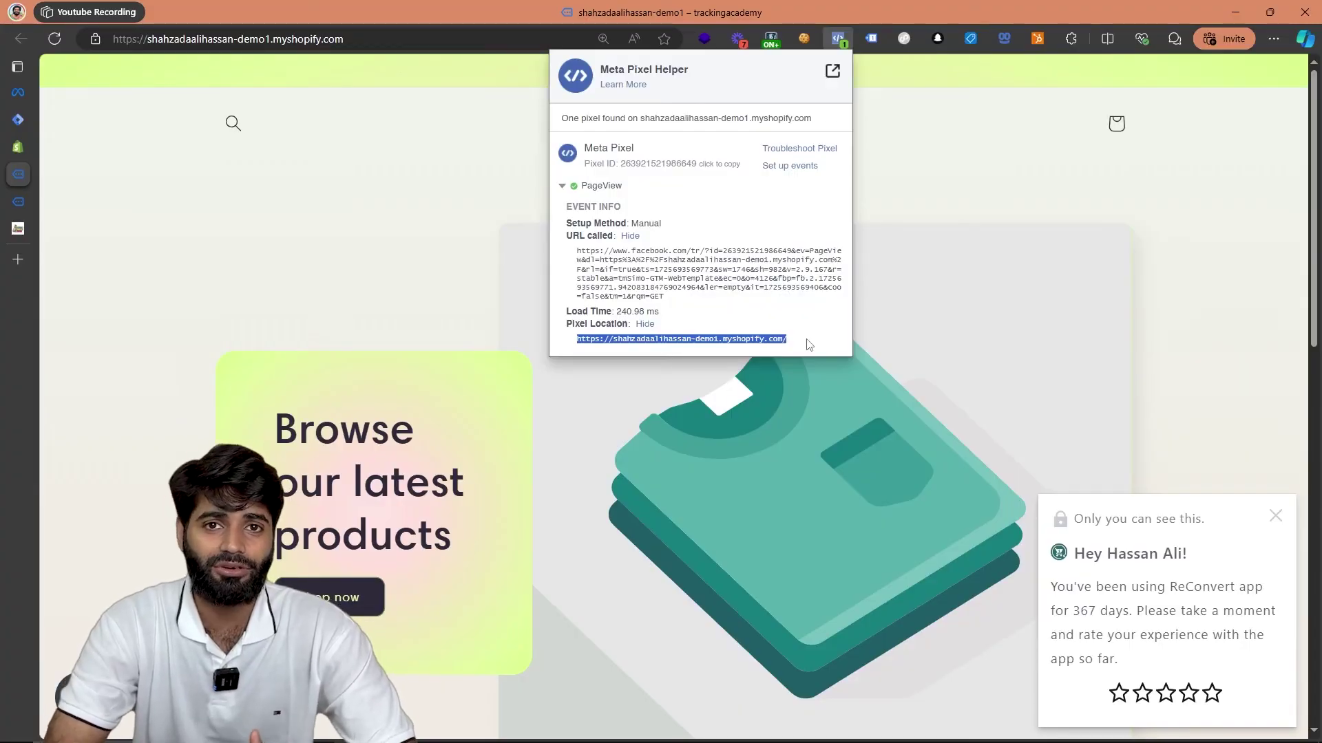
# Open Test events in Events Manager and expand the website events test section.
pyautogui.click(22, 89)
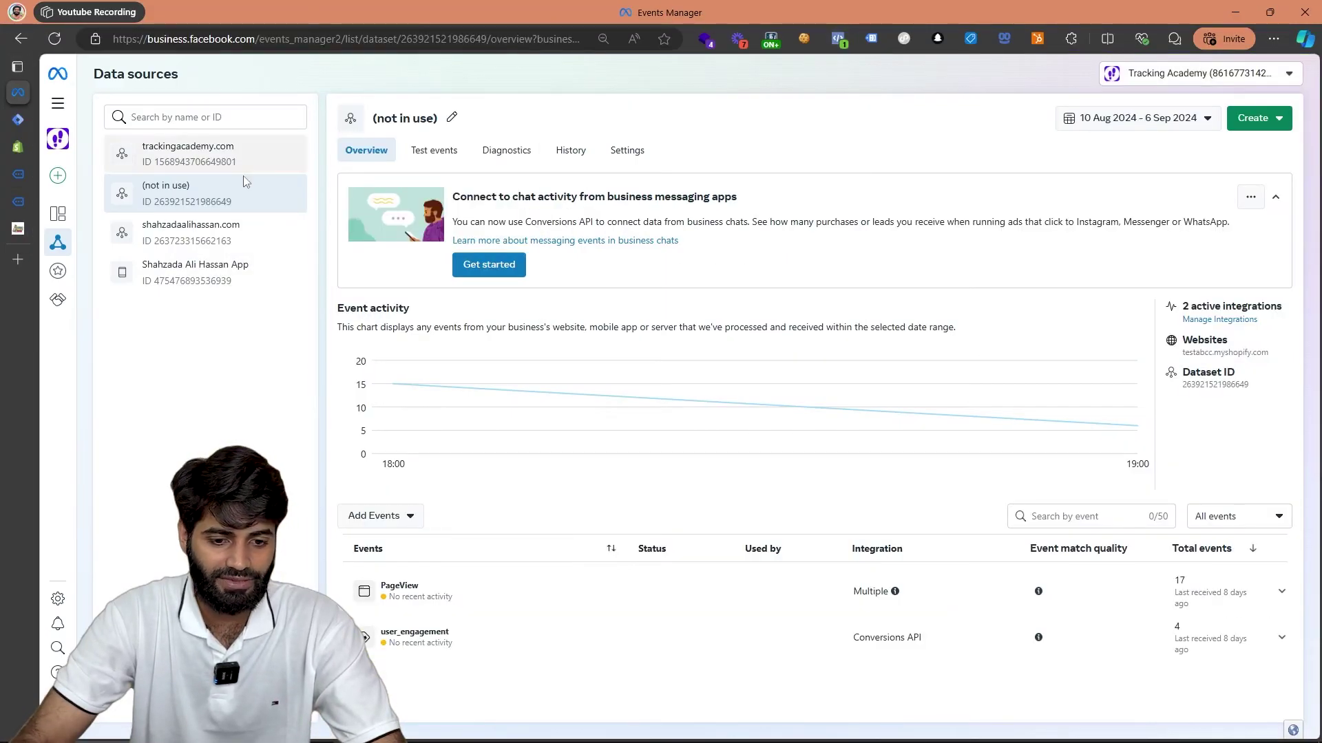
pyautogui.click(454, 153)
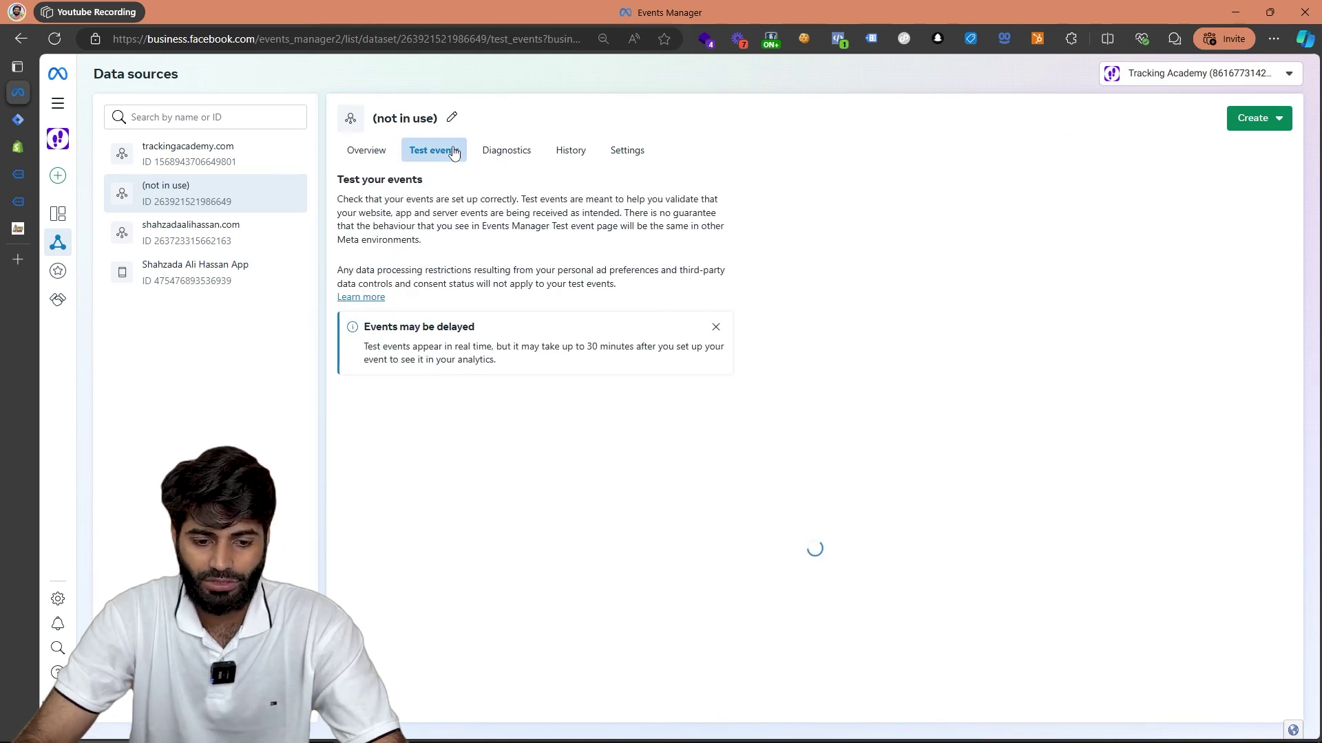
pyautogui.click(546, 467)
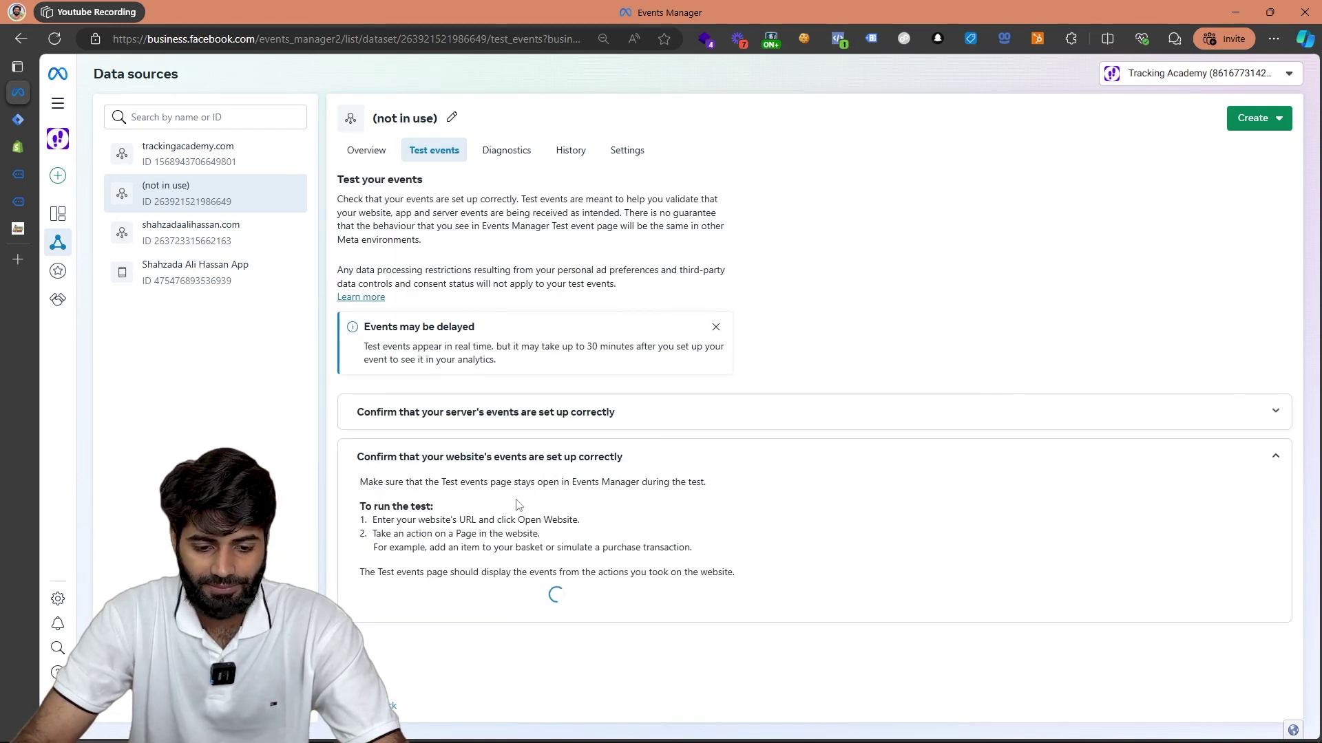
pyautogui.click(486, 600)
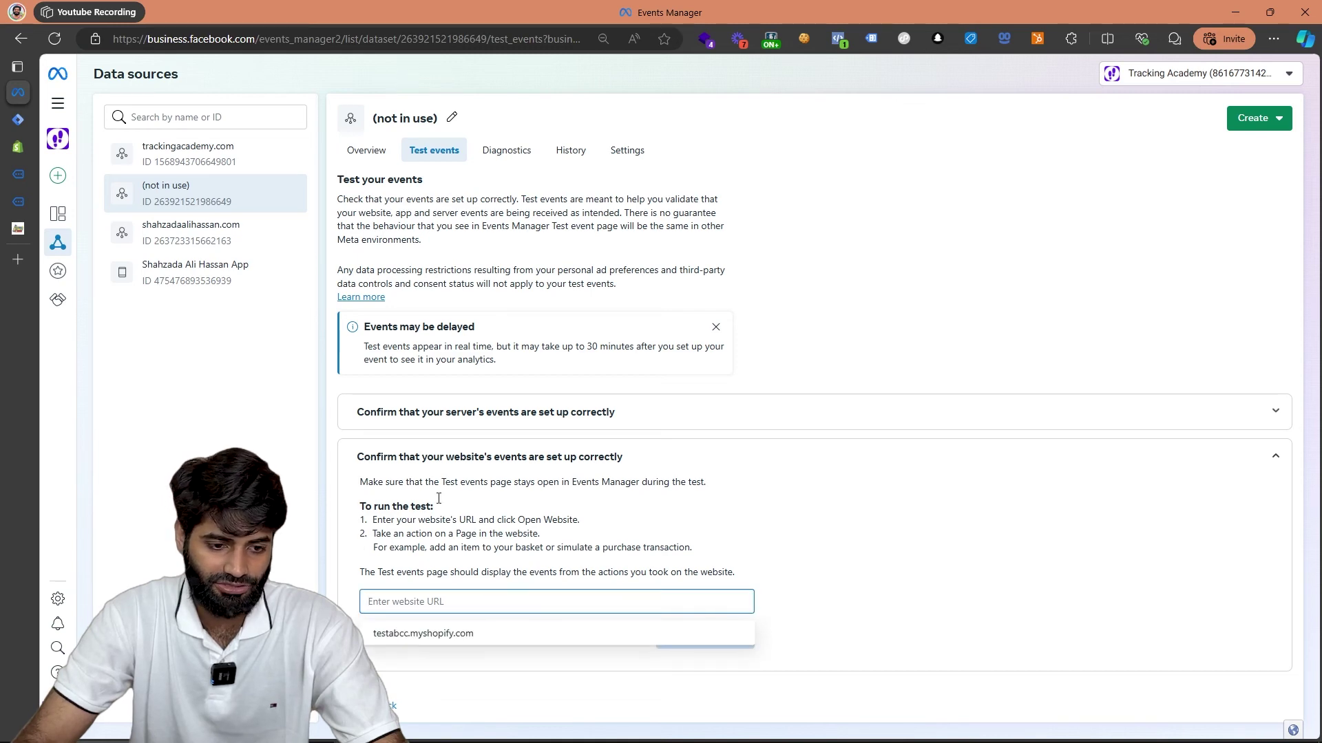
# Copy the store address into the test URL field and browse the store to its Catalog page.
pyautogui.click(30, 174)
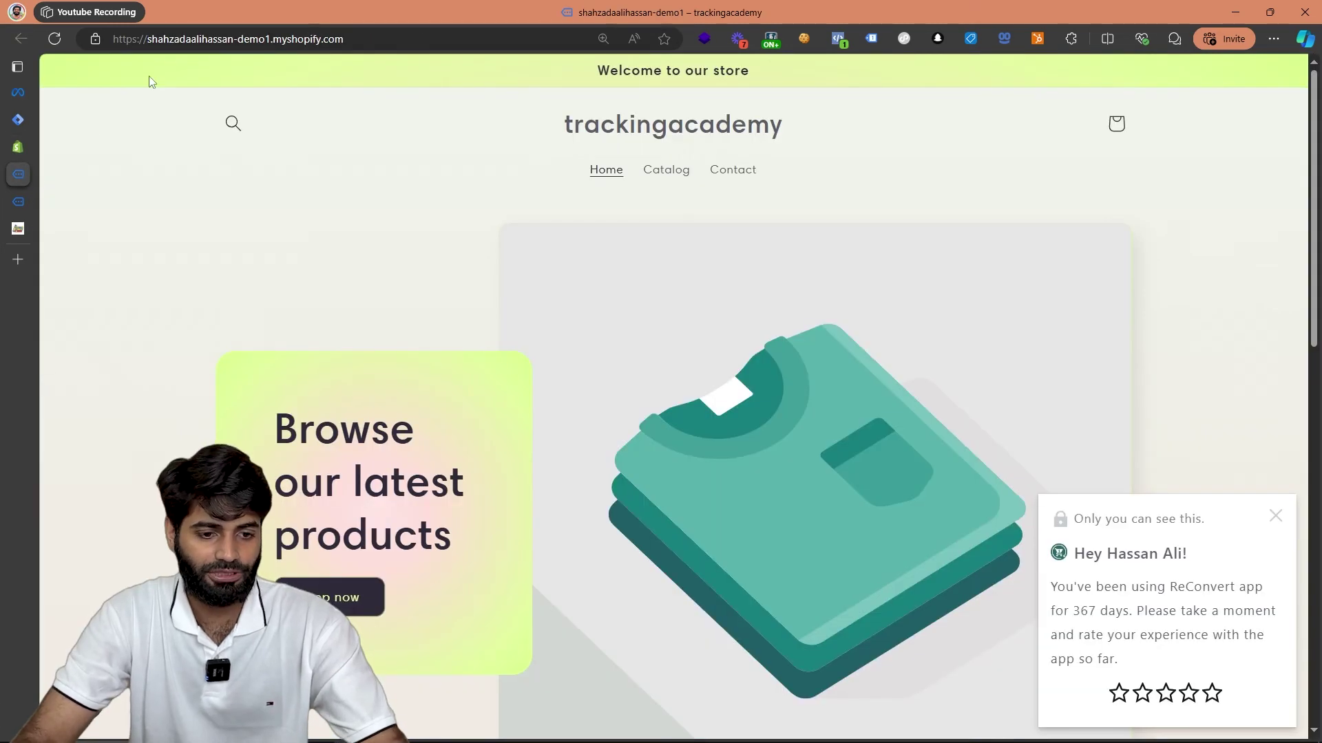
pyautogui.click(177, 41)
pyautogui.click(17, 95)
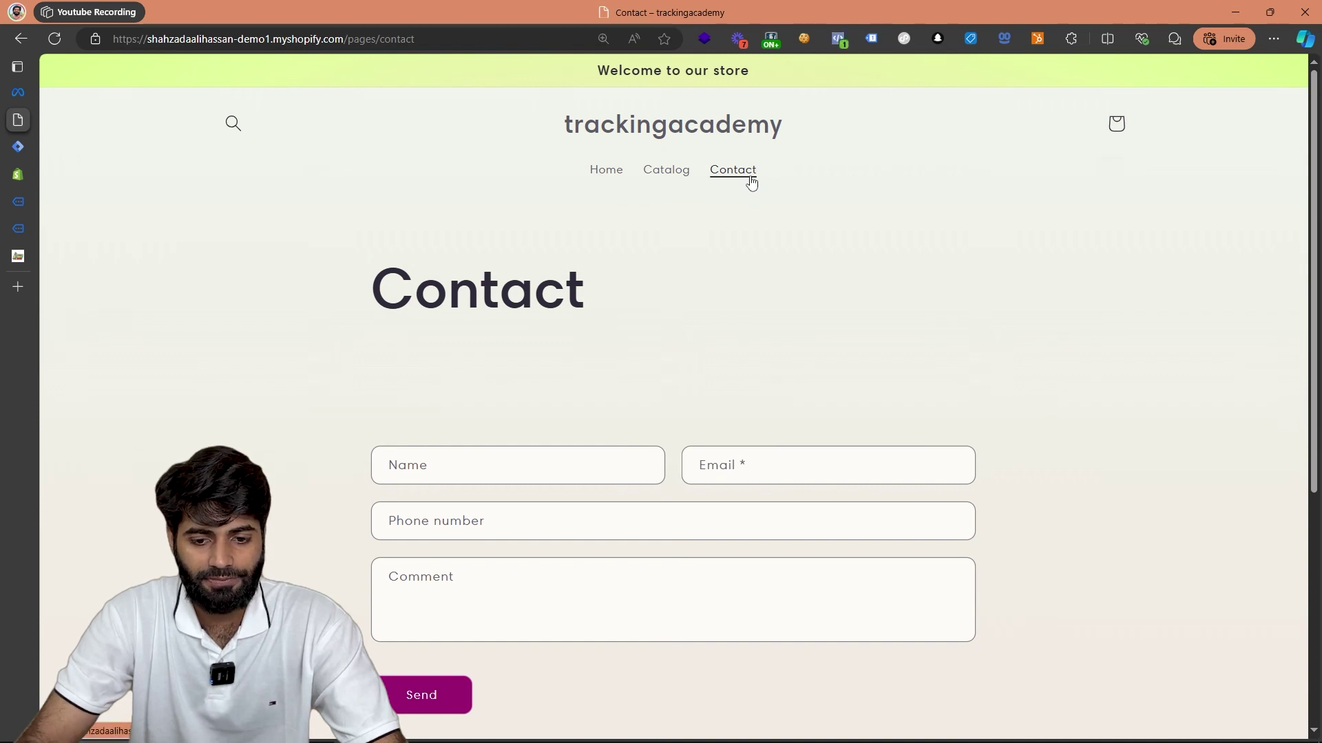
pyautogui.click(658, 172)
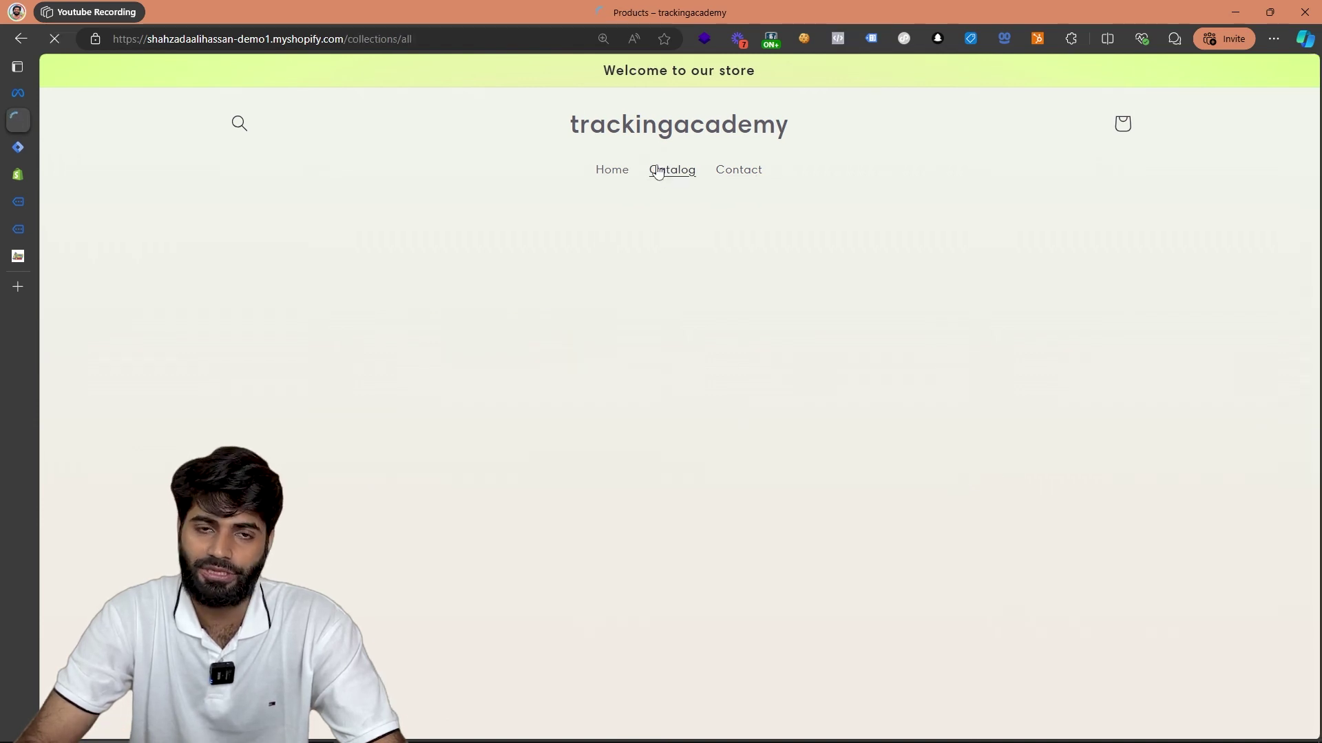
# Expand the three received PageView test events to check their home and Contact page URLs.
pyautogui.click(17, 94)
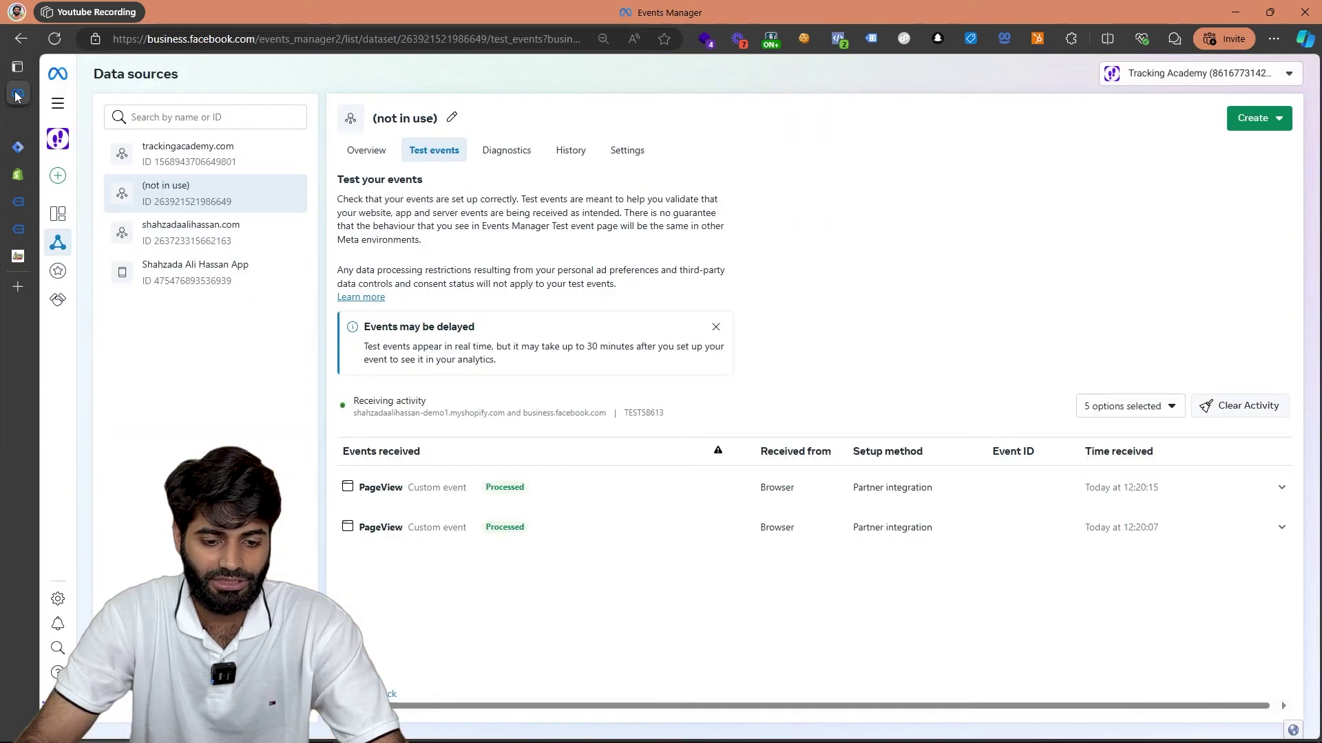
pyautogui.click(815, 527)
pyautogui.click(776, 486)
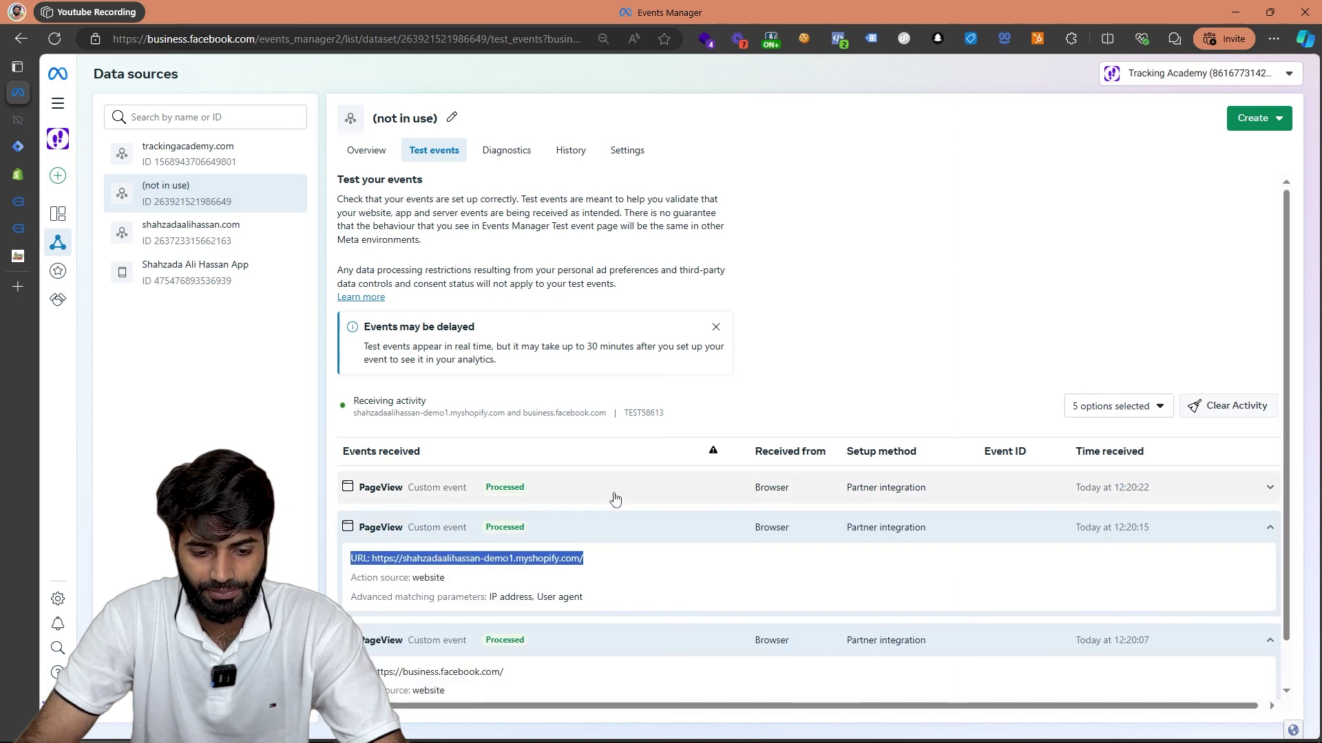
pyautogui.click(614, 494)
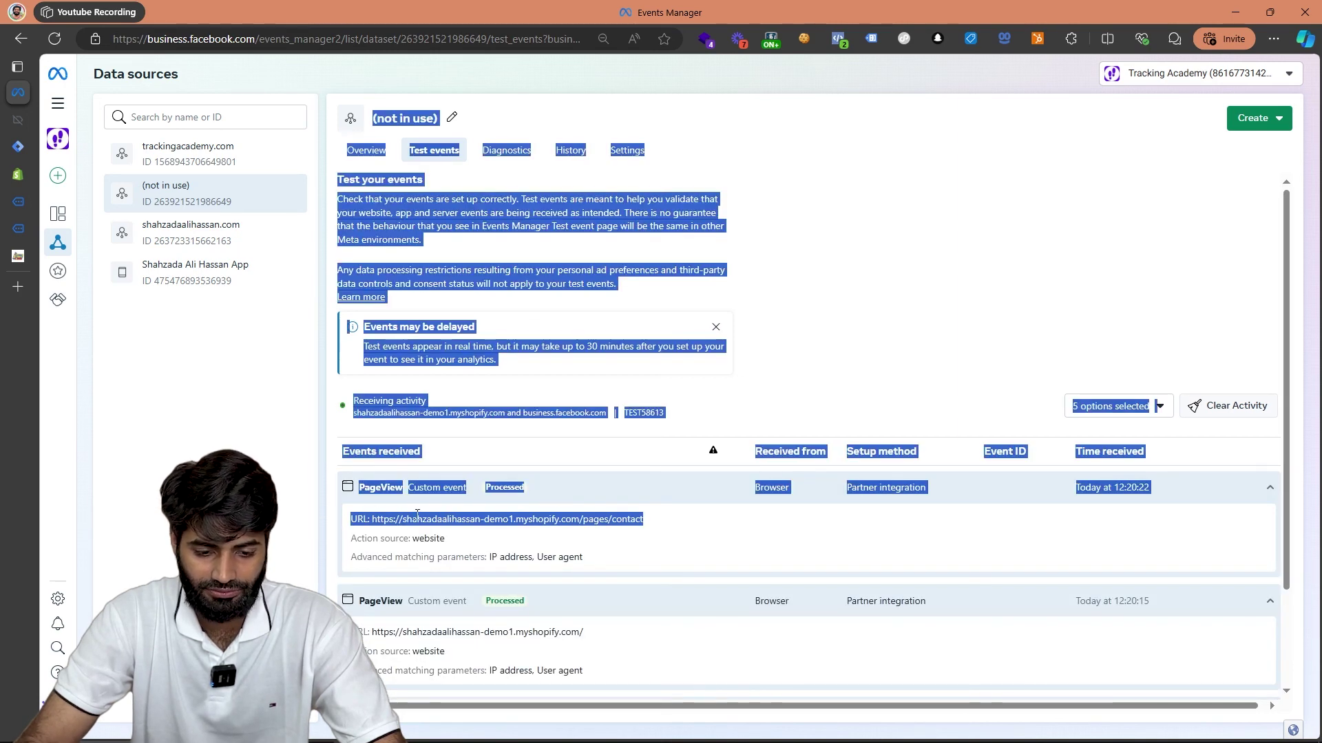